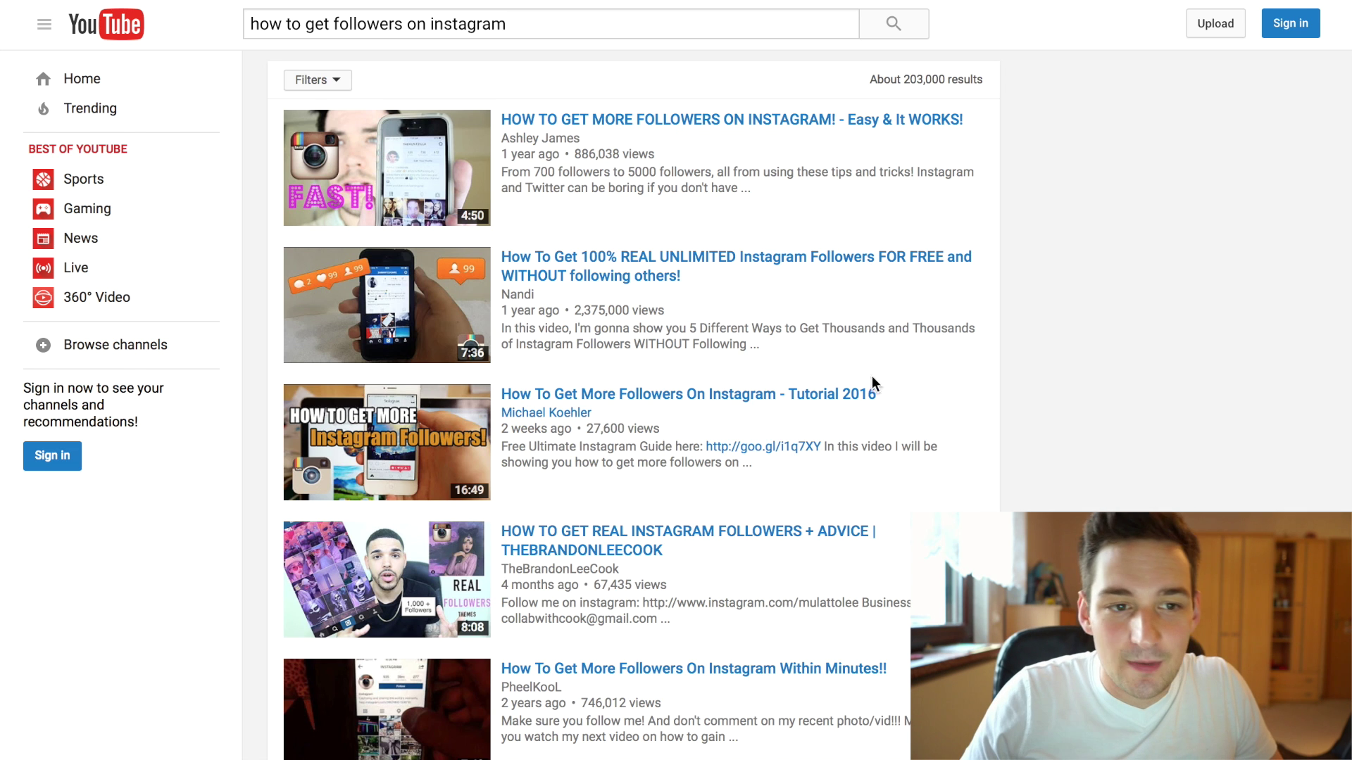
Select the entire 'how to get followers on instagram' search query.
drag(250, 23, 565, 24)
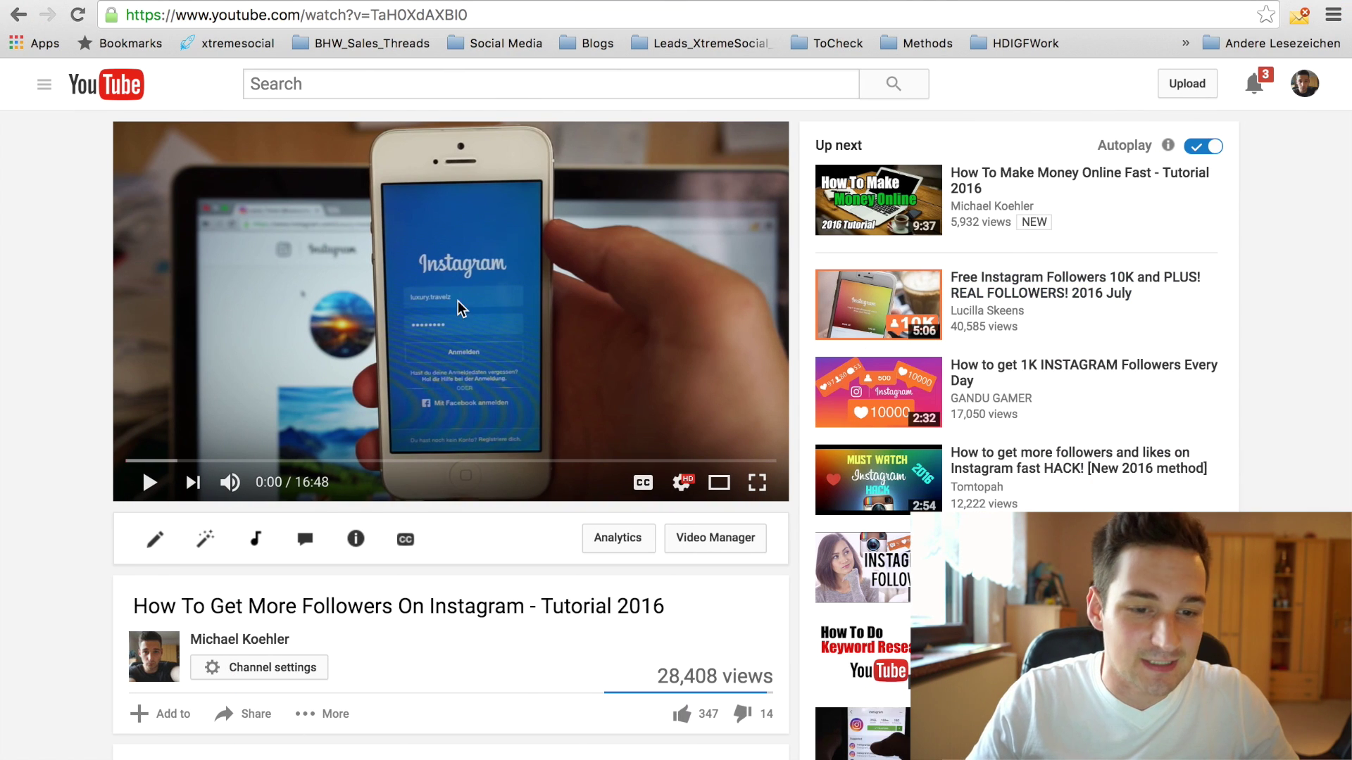
scroll(44, 328, down, 2)
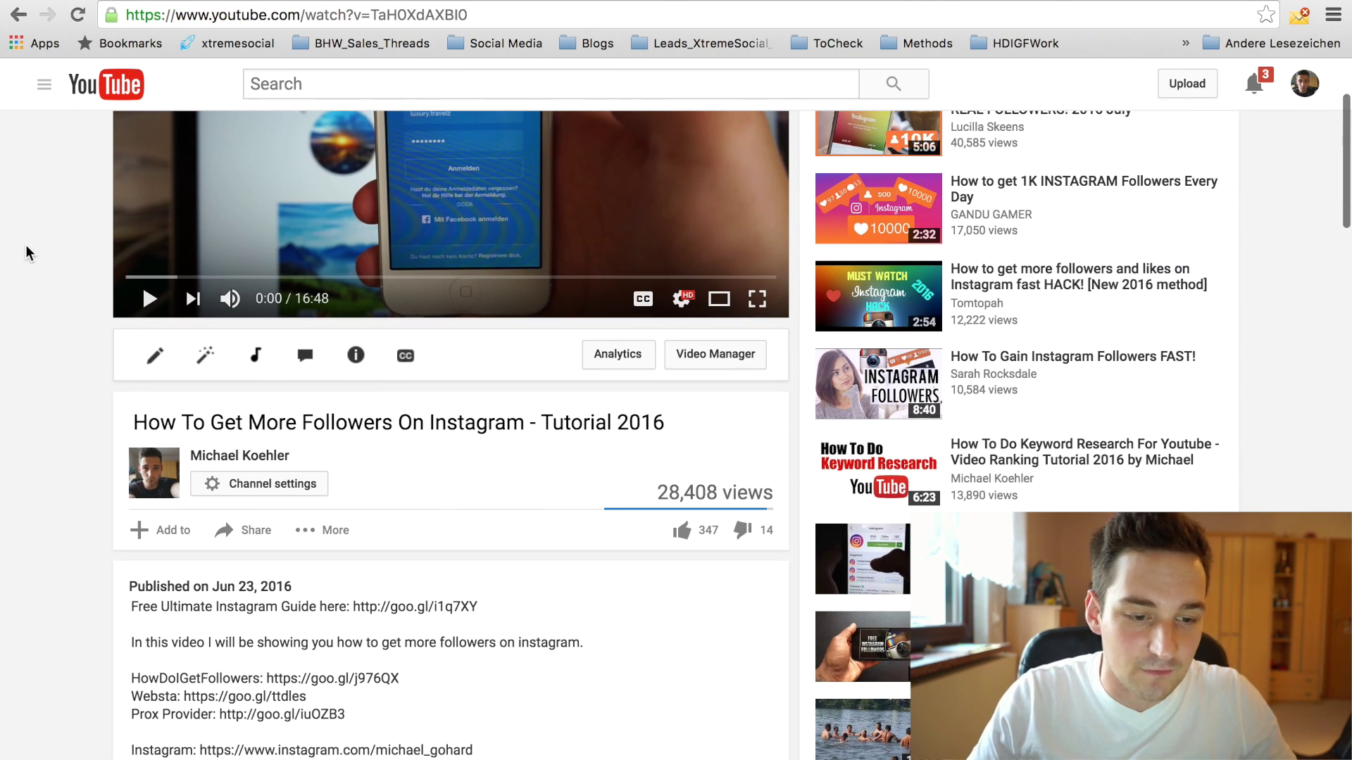
Load the description's goo.gl guide link with '+' in a new tab to see its clicks.
drag(481, 607, 355, 609)
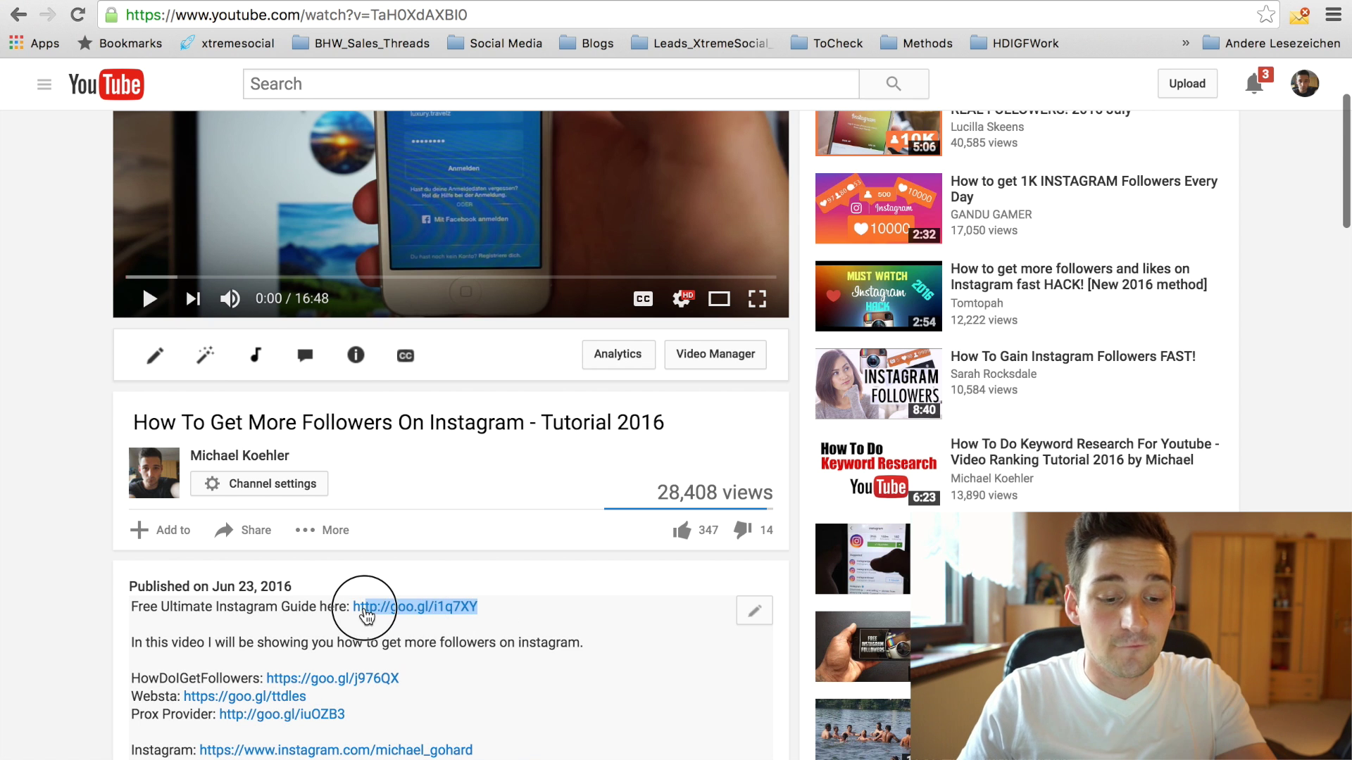
key(super+c)
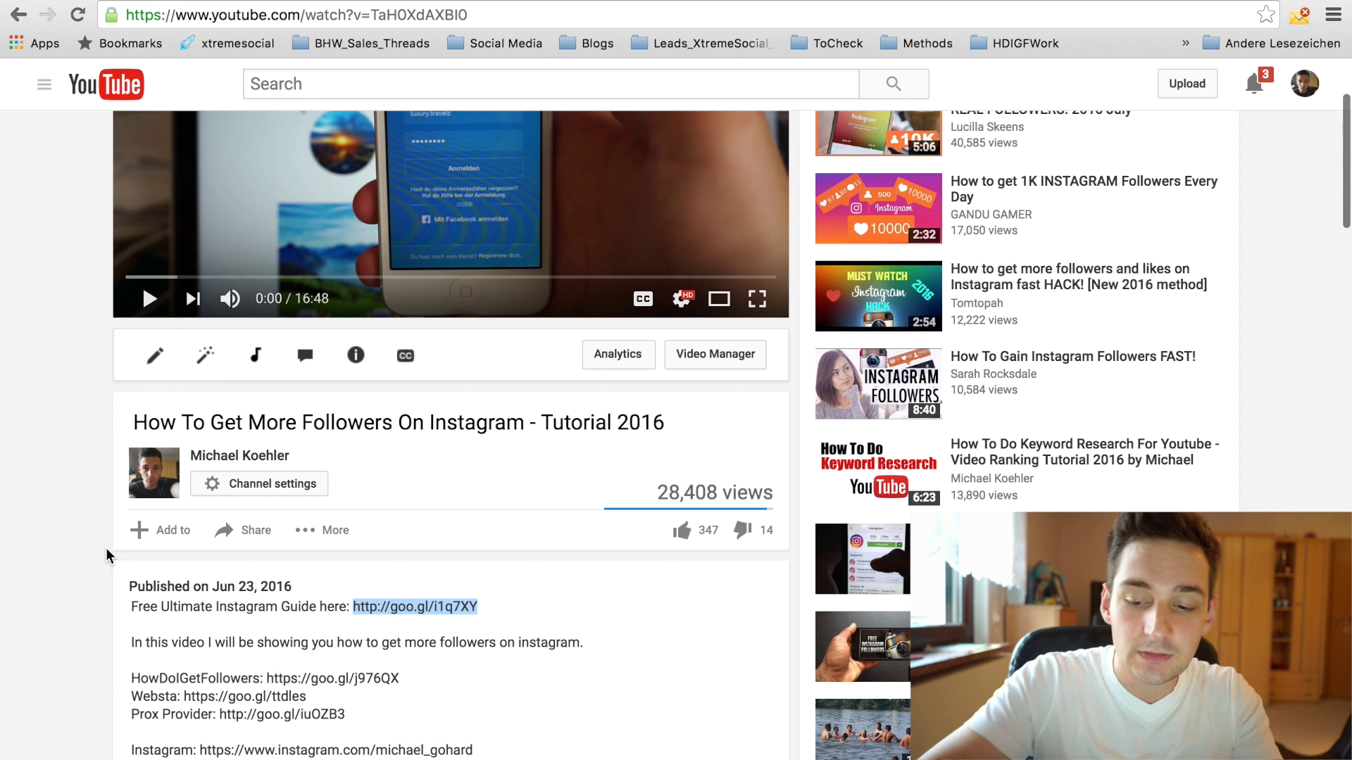
key(super+t)
key(super+v)
text(+)
key(Return)
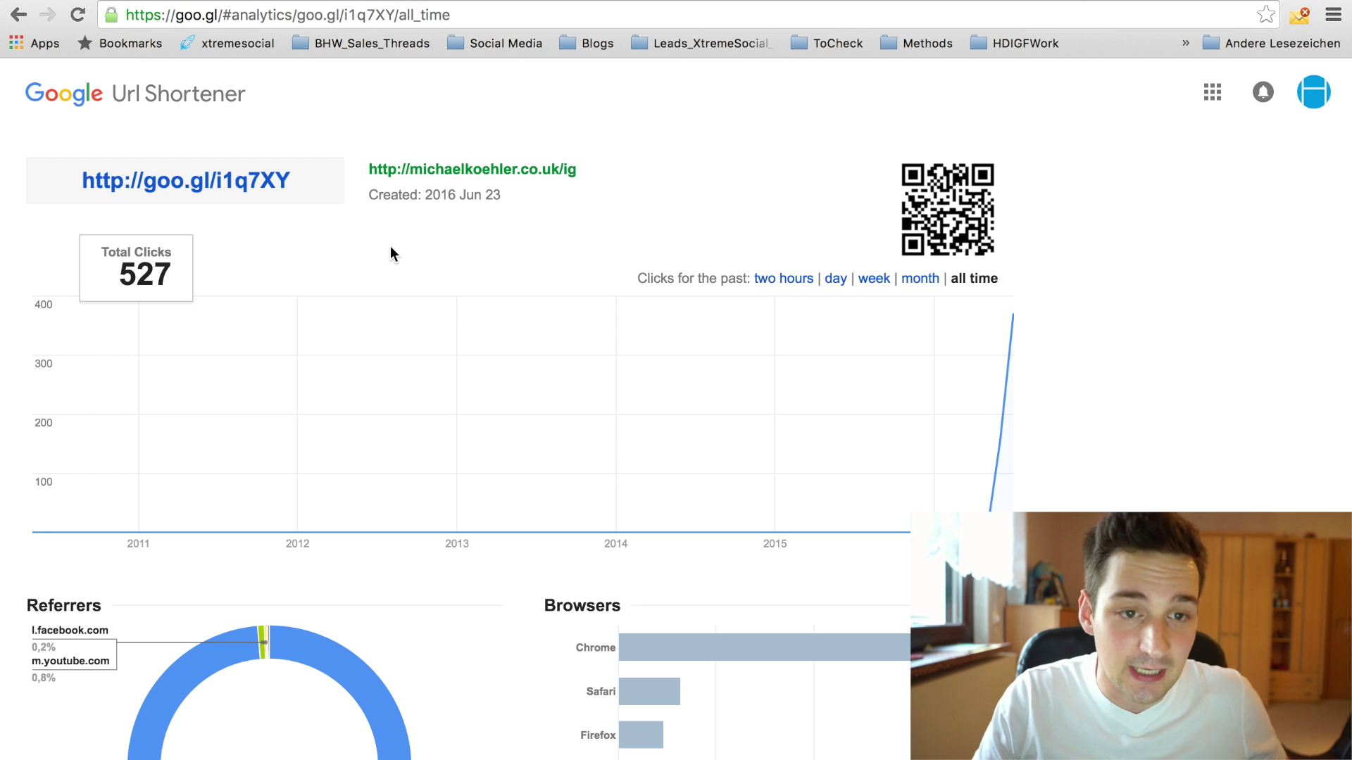
Review the link's 527 total clicks, then switch to the Creator Studio Info & Settings window.
key(ctrl+shift+Tab)
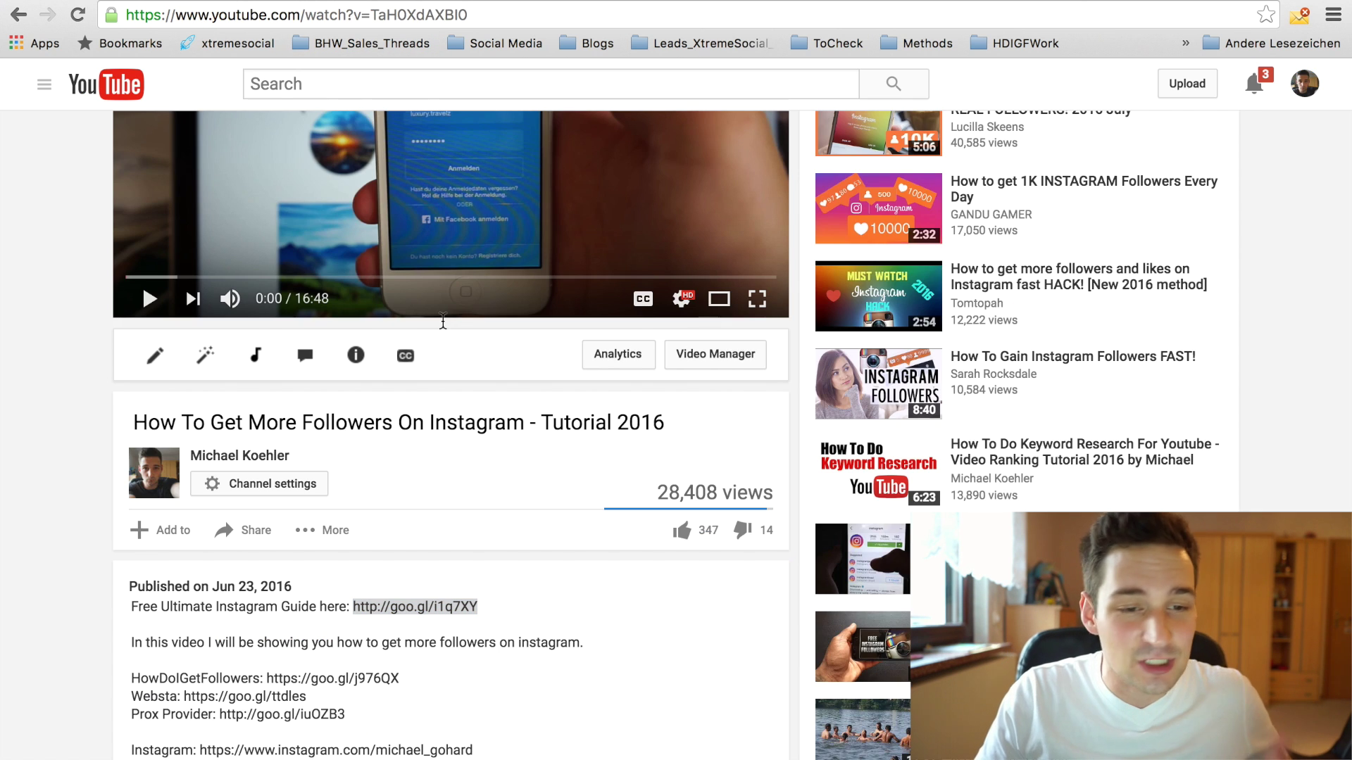
key(ctrl+Tab)
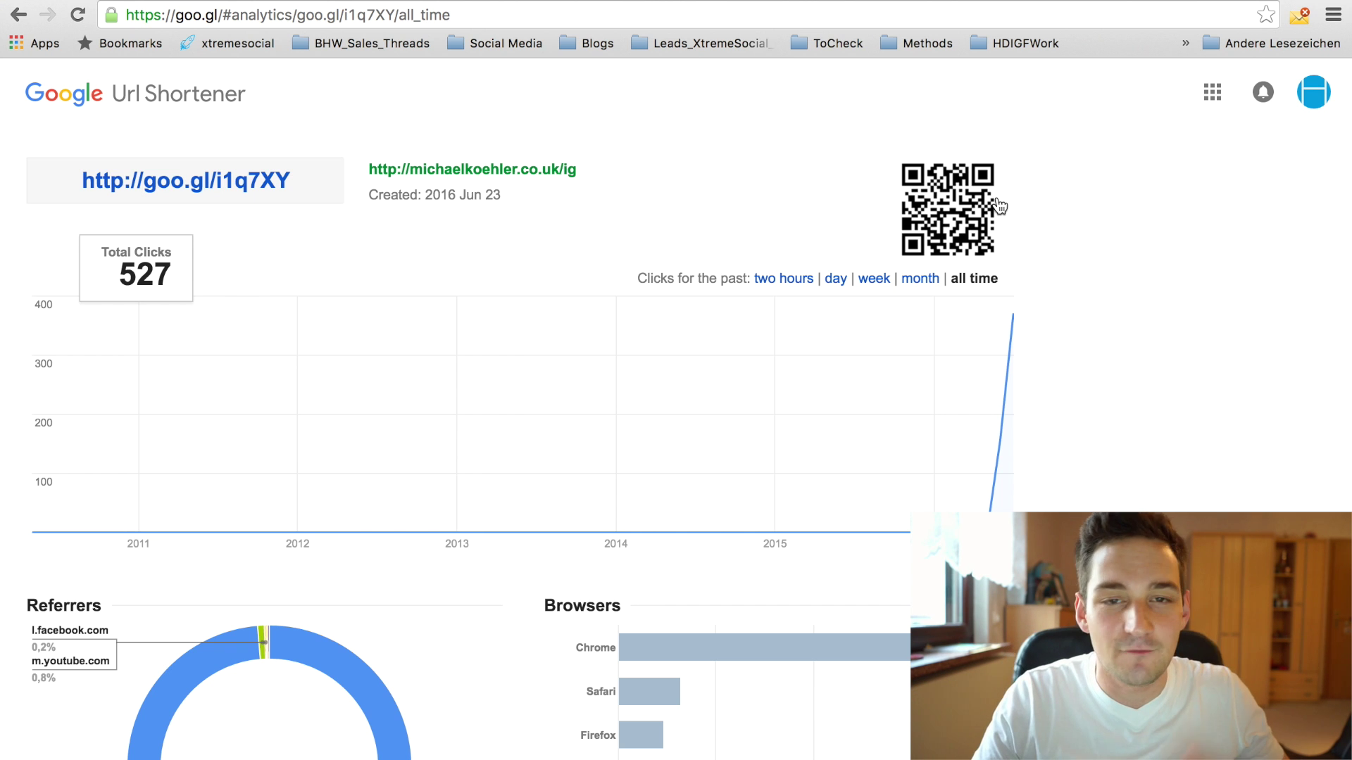
key(ctrl+Left)
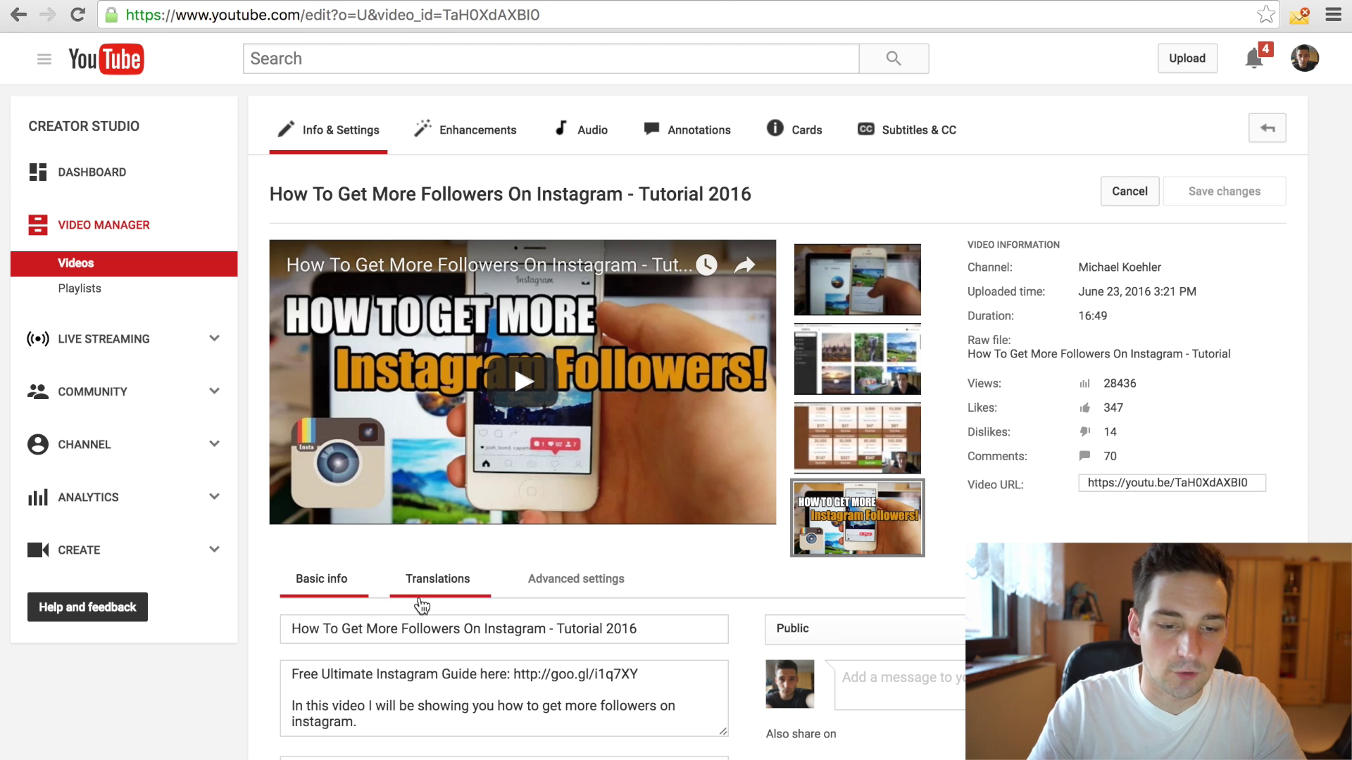
scroll(676, 422, down, 3)
drag(725, 429, 736, 729)
scroll(611, 493, down, 3)
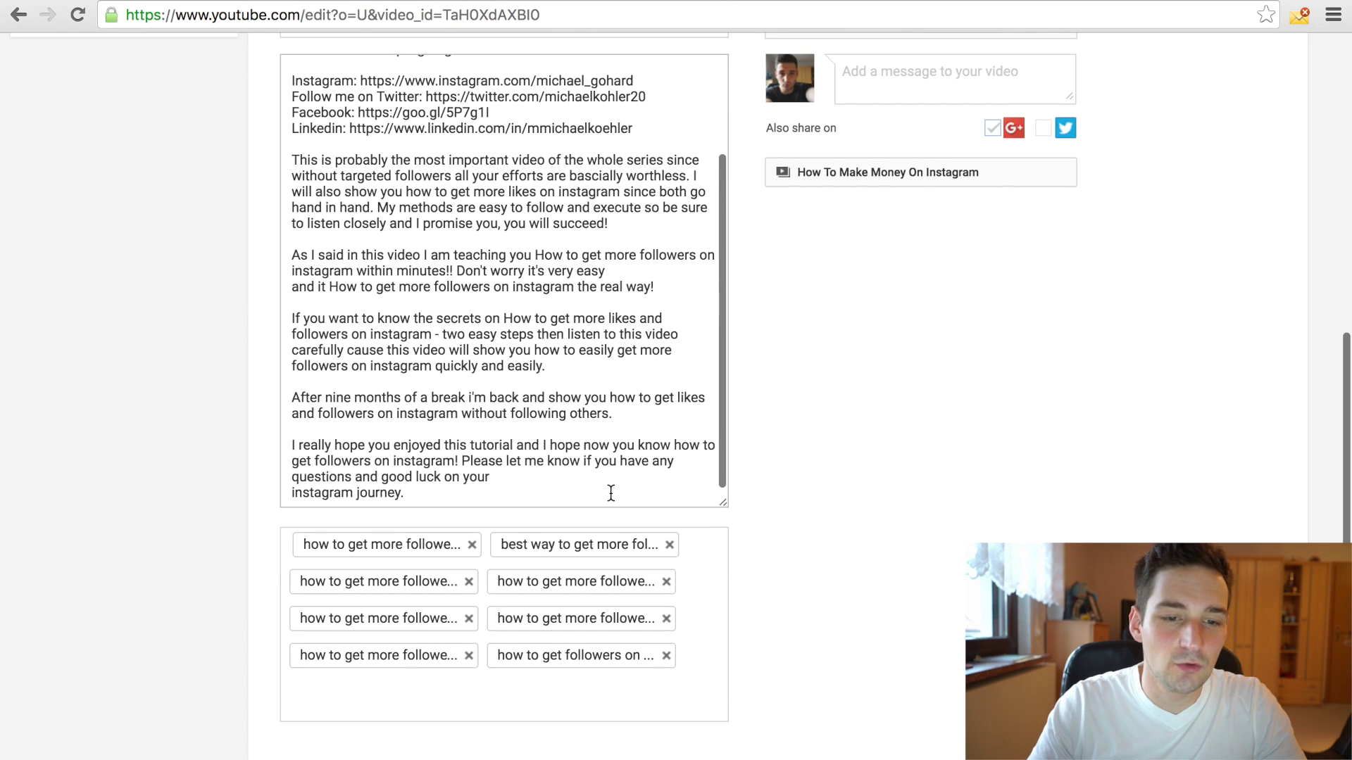
scroll(175, 406, up, 3)
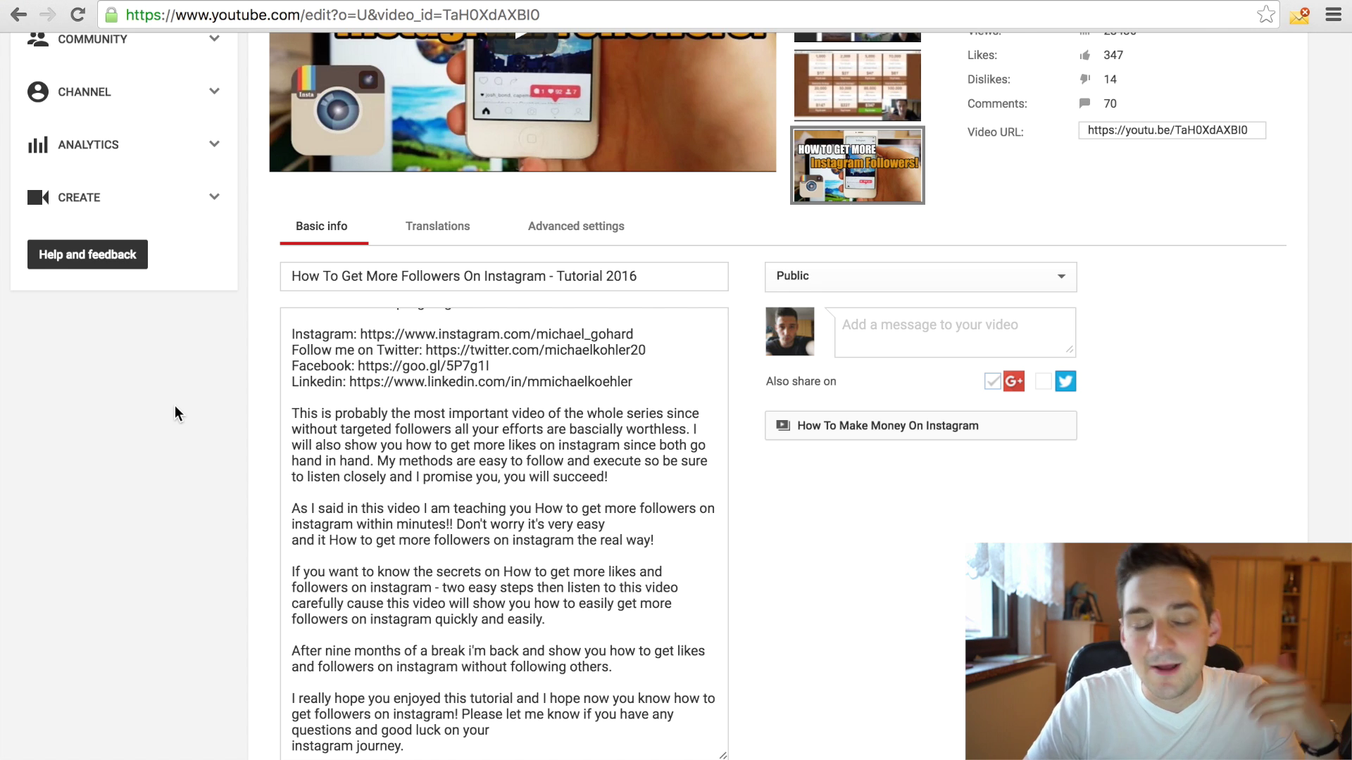
scroll(362, 448, up, 1)
scroll(362, 449, up, 3)
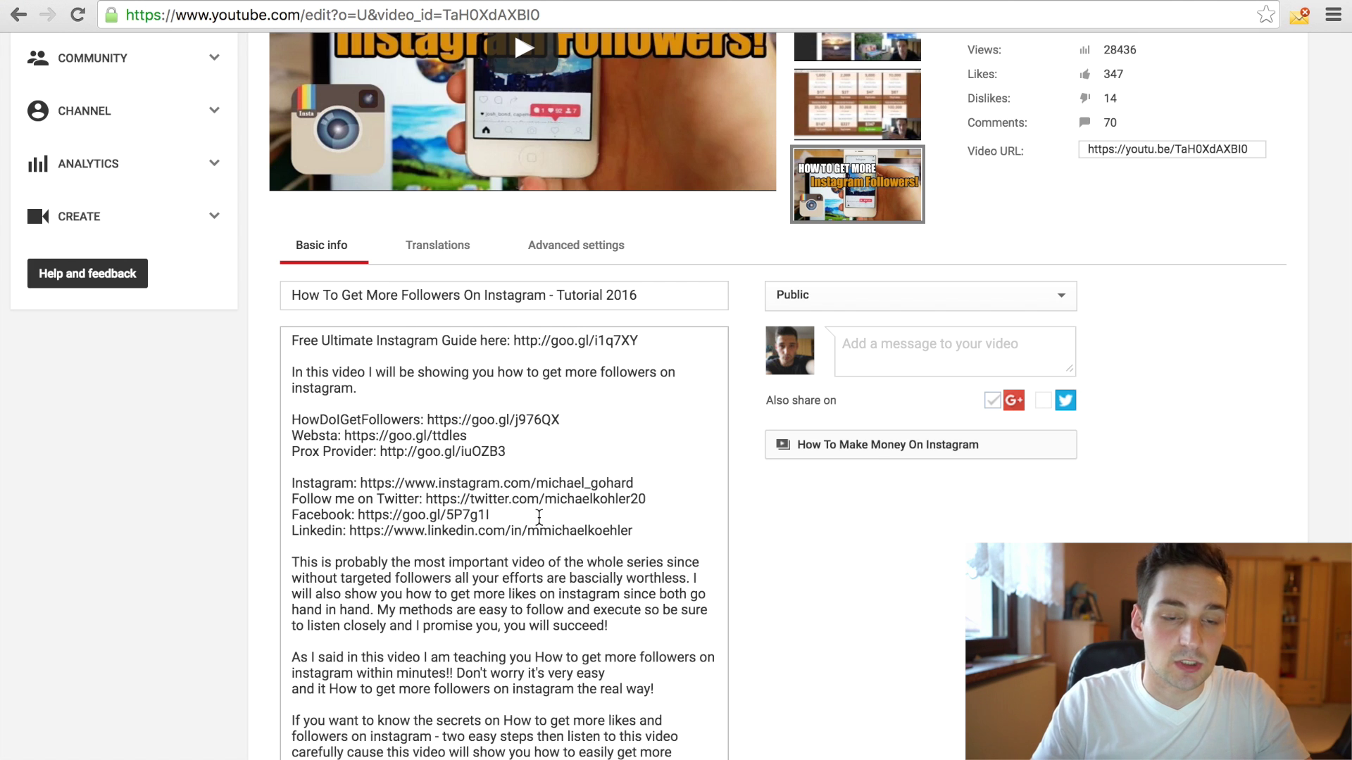
scroll(538, 518, up, 2)
scroll(537, 517, up, 1)
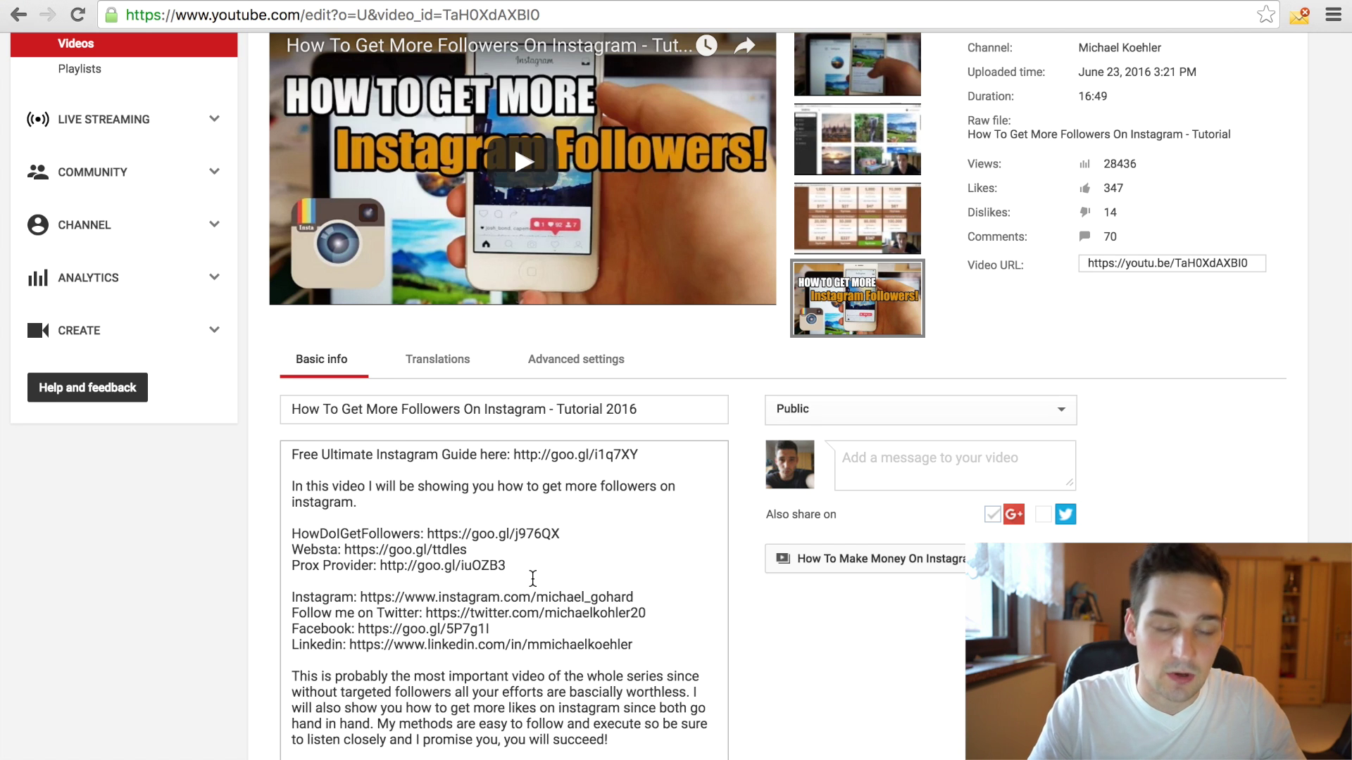
scroll(533, 578, up, 3)
click(530, 529)
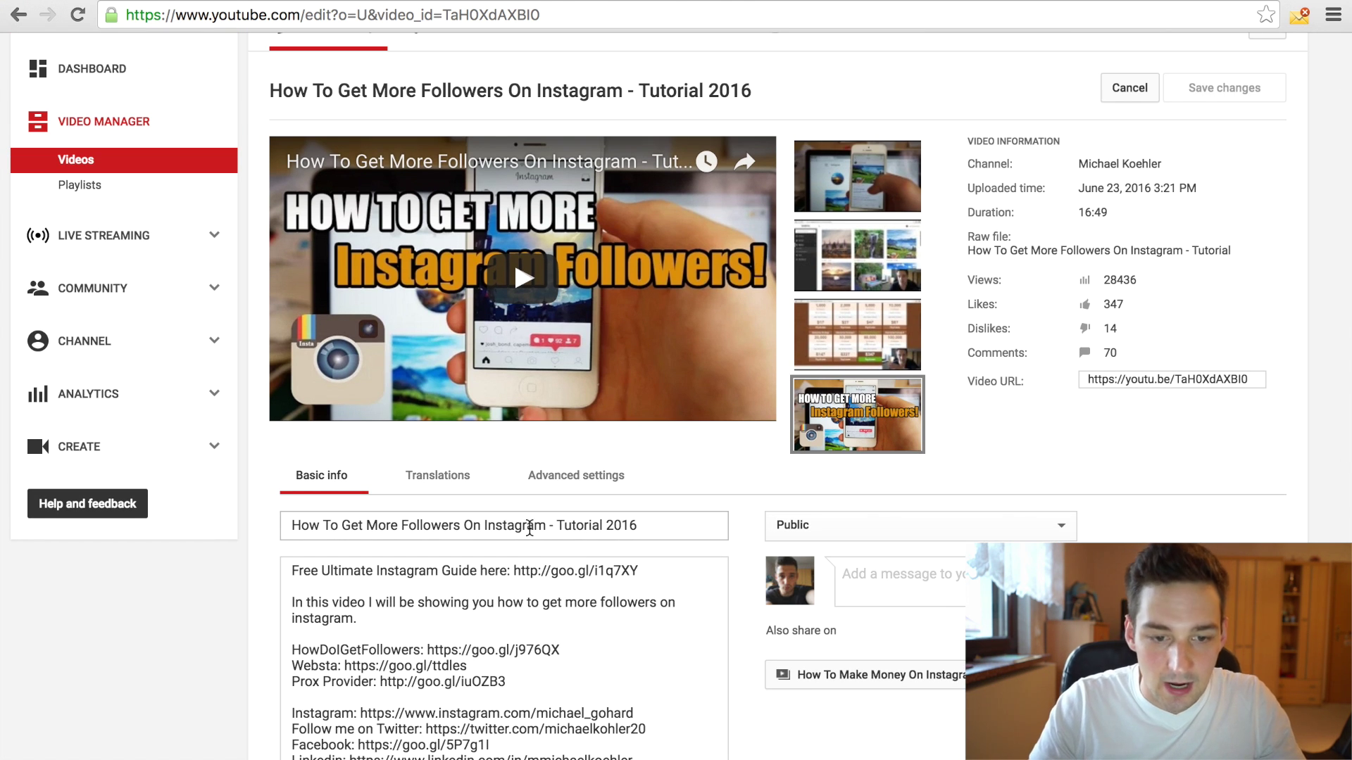
drag(545, 526, 286, 526)
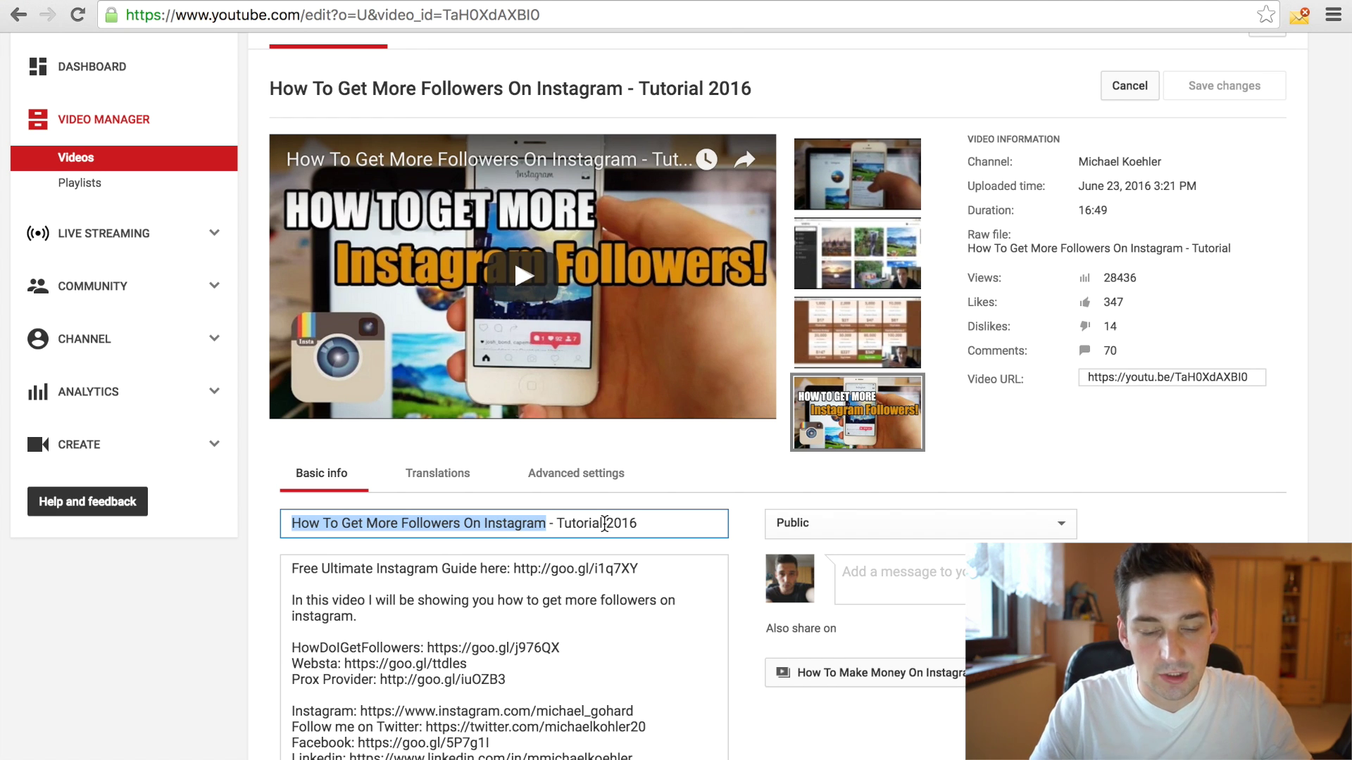
click(595, 523)
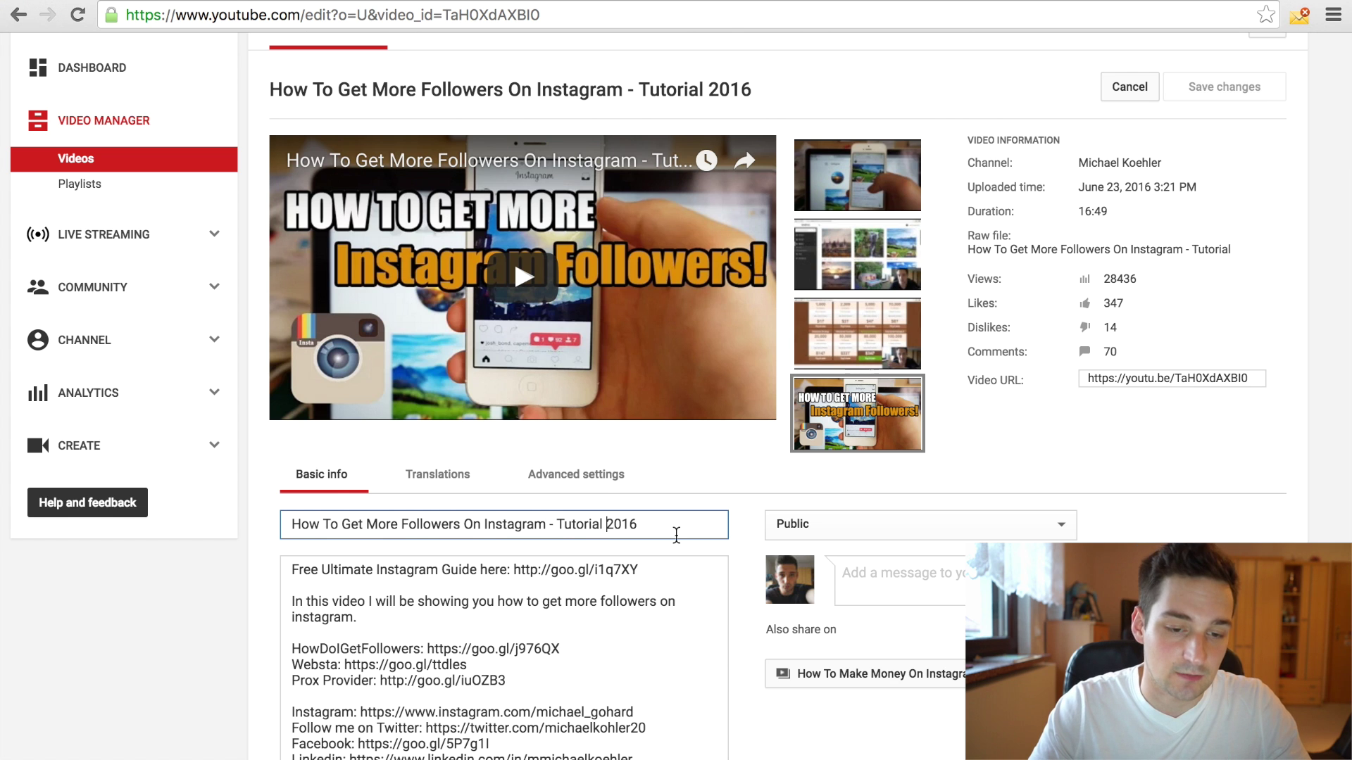
scroll(677, 535, down, 4)
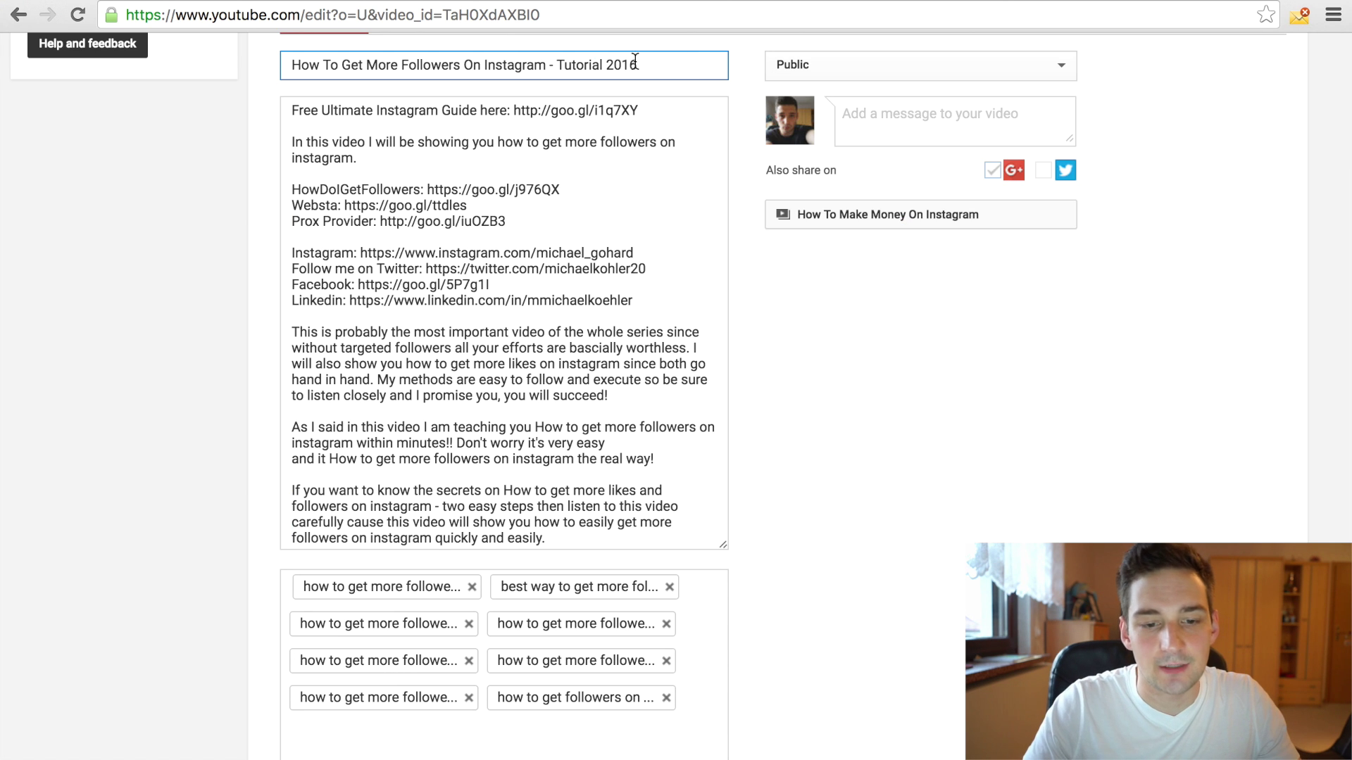
Edit the 'followers on instagram fast' and 'without apps' tags, then delete the stray 'i'.
click(317, 588)
click(580, 631)
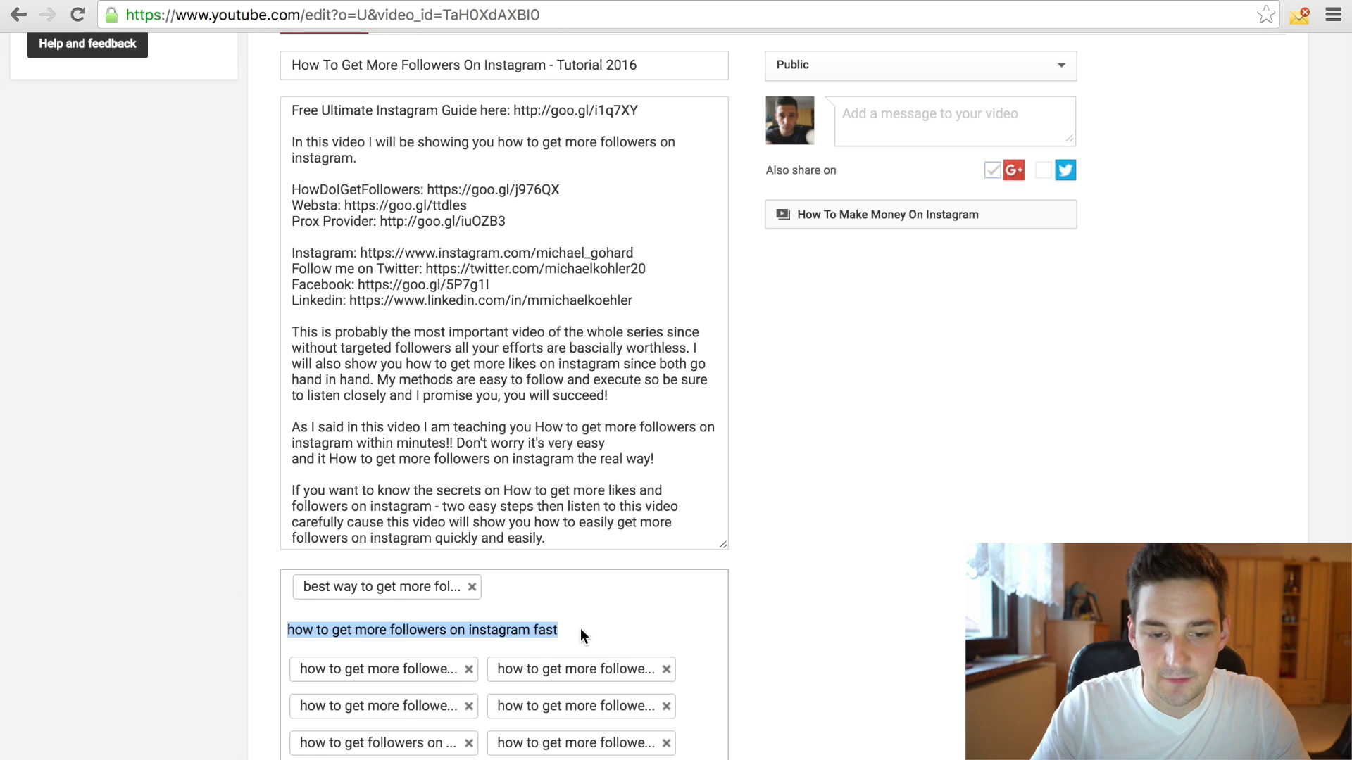
key(Tab)
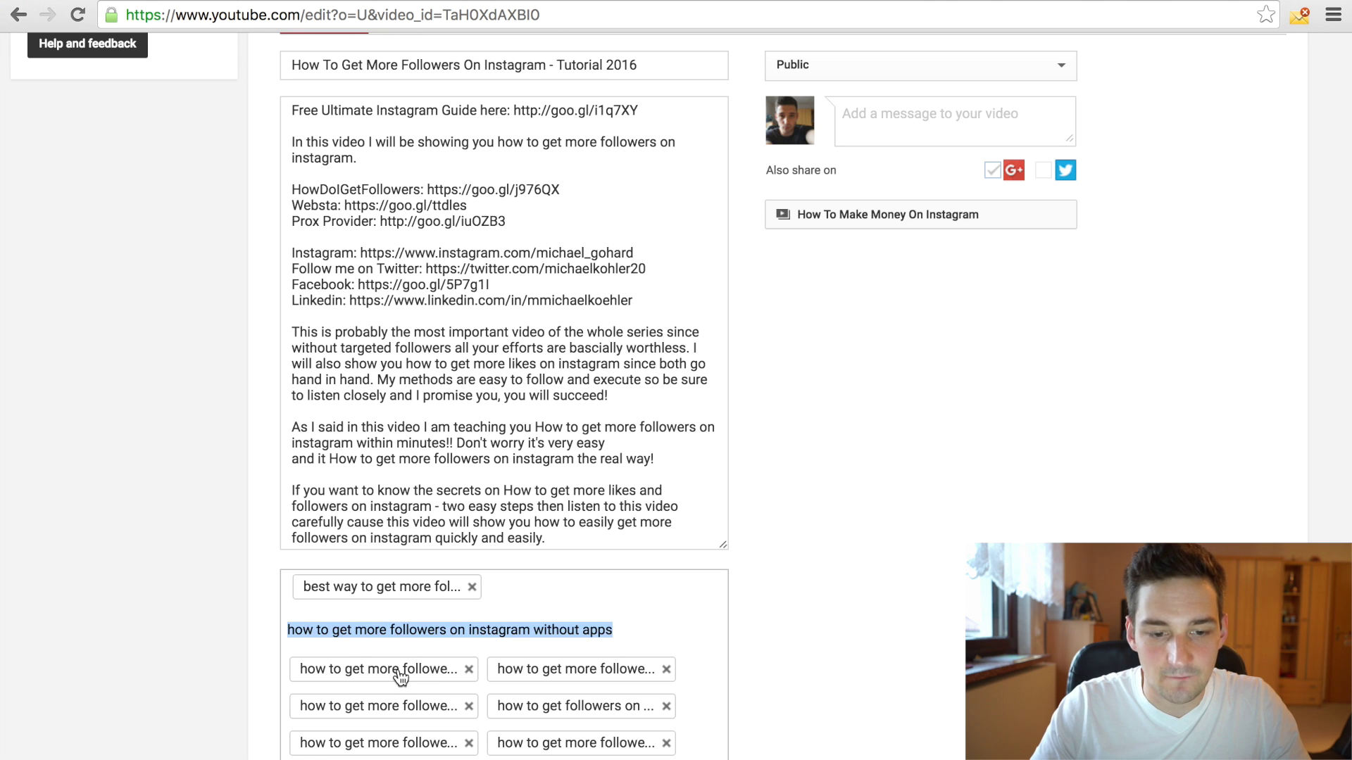
click(901, 535)
text(in)
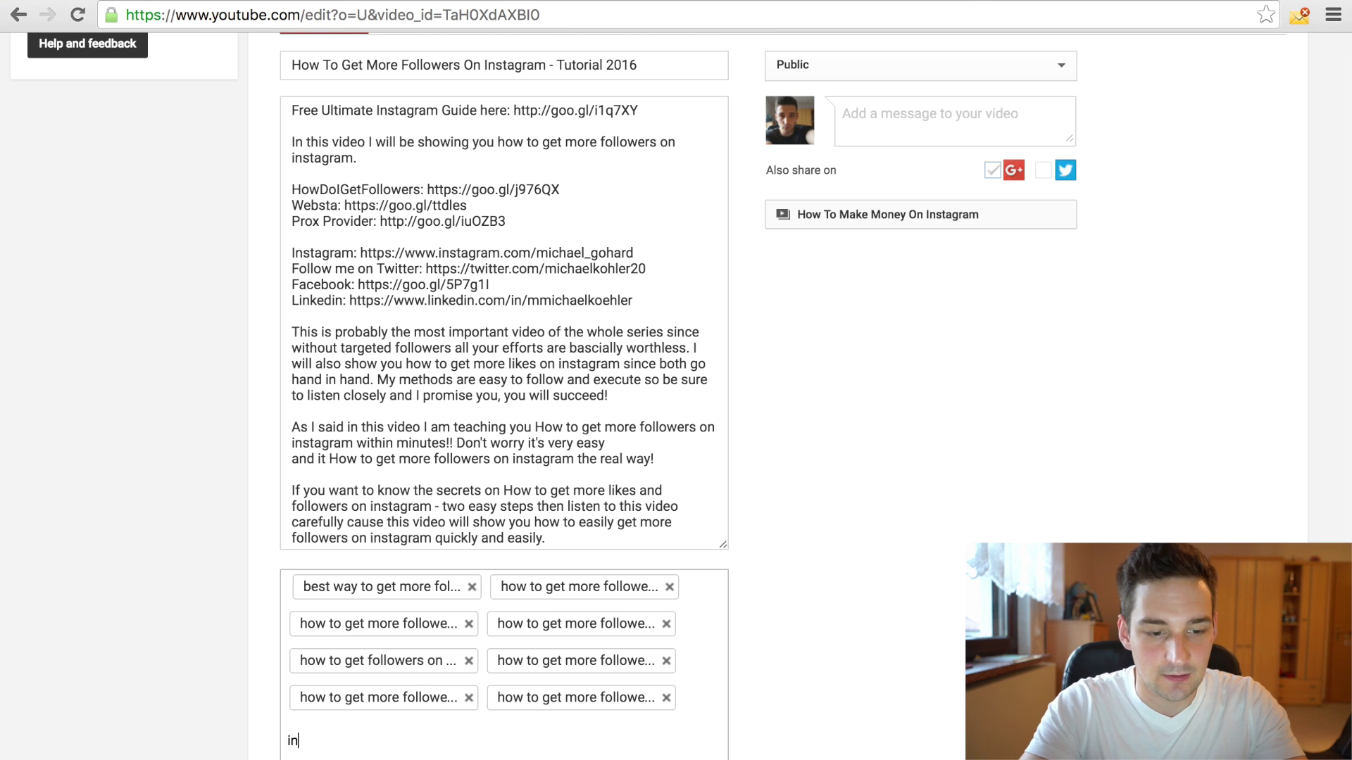
key(BackSpace)
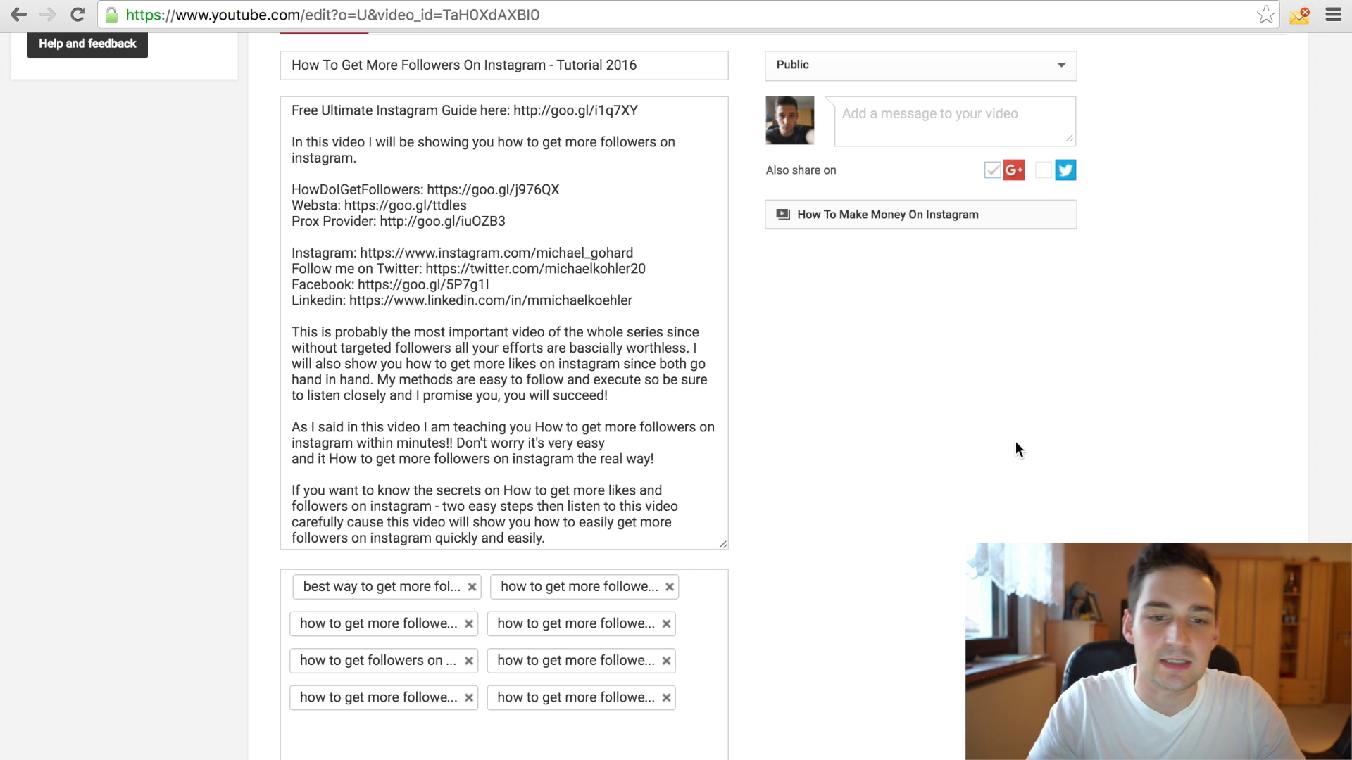
scroll(1015, 441, up, 10)
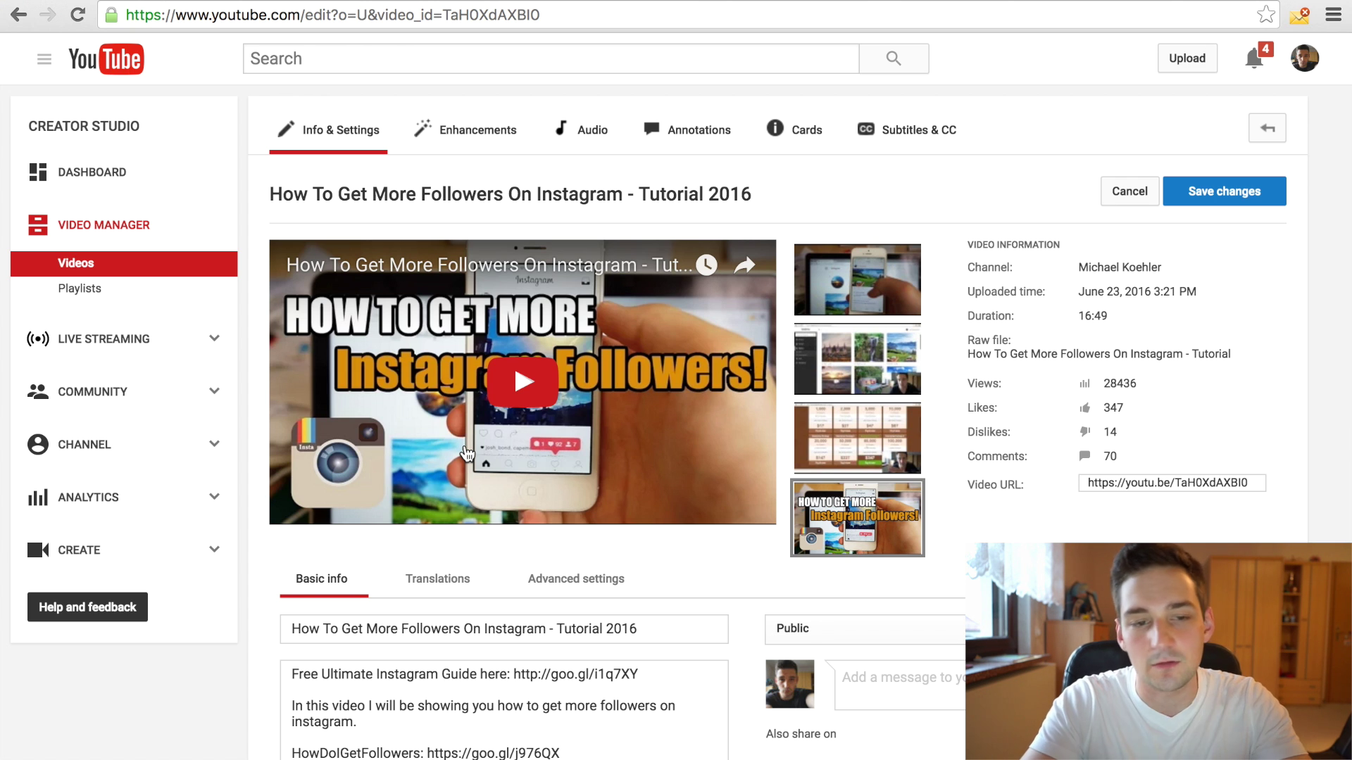
click(361, 63)
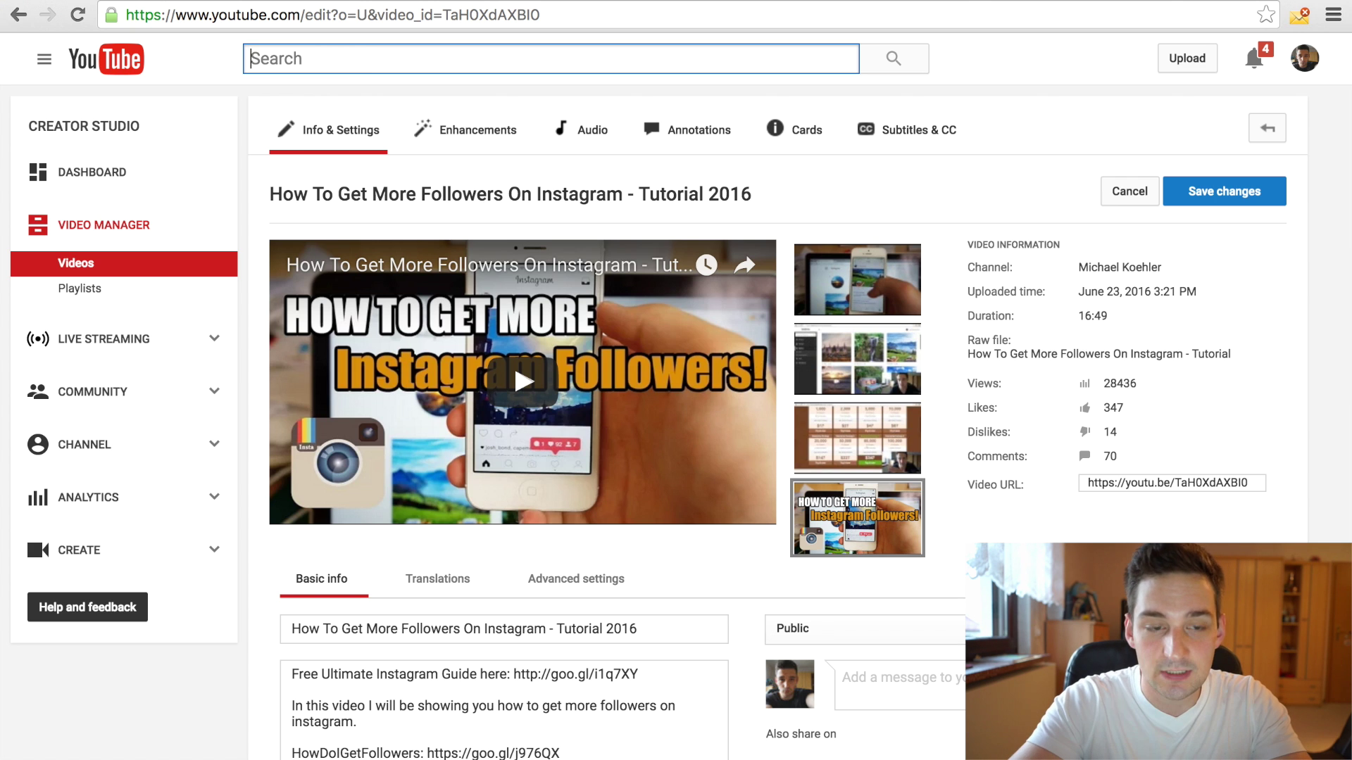
text(how to )
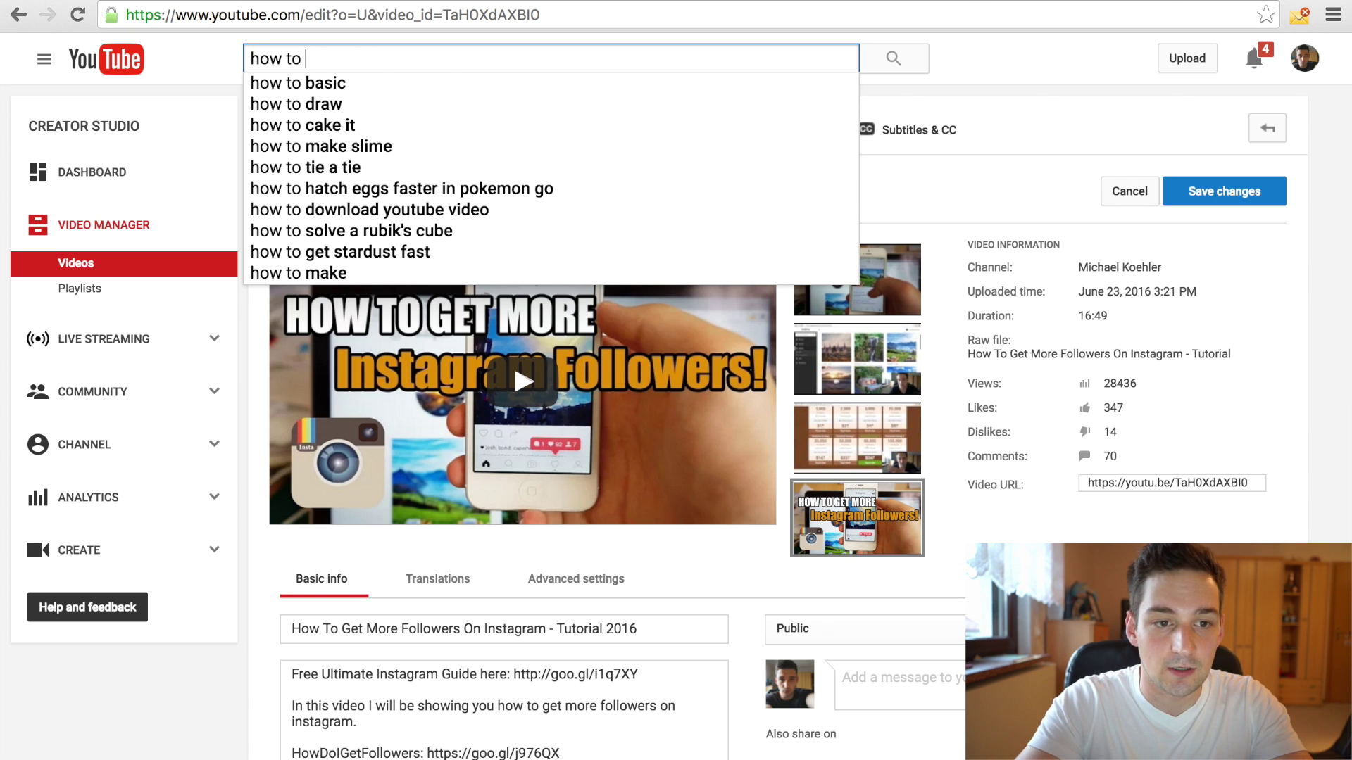
text(get in)
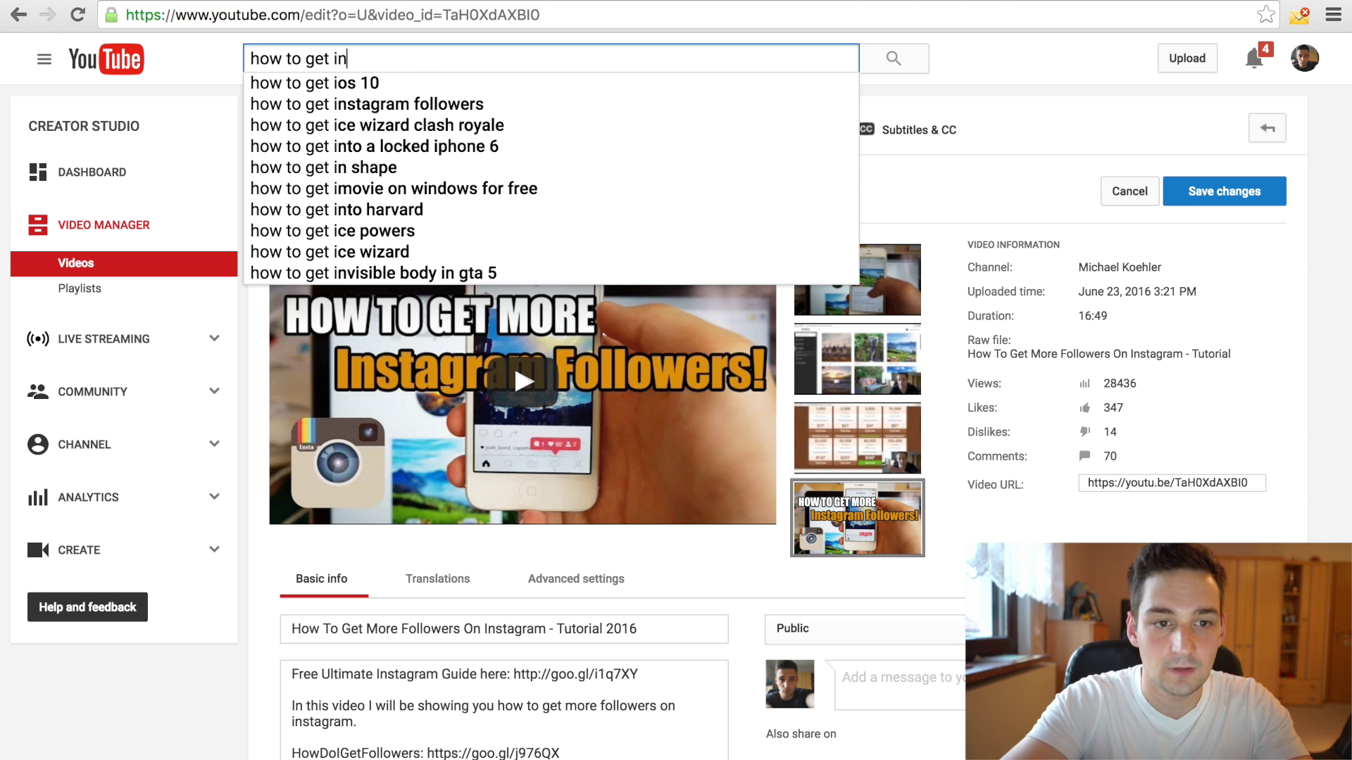
text(sta)
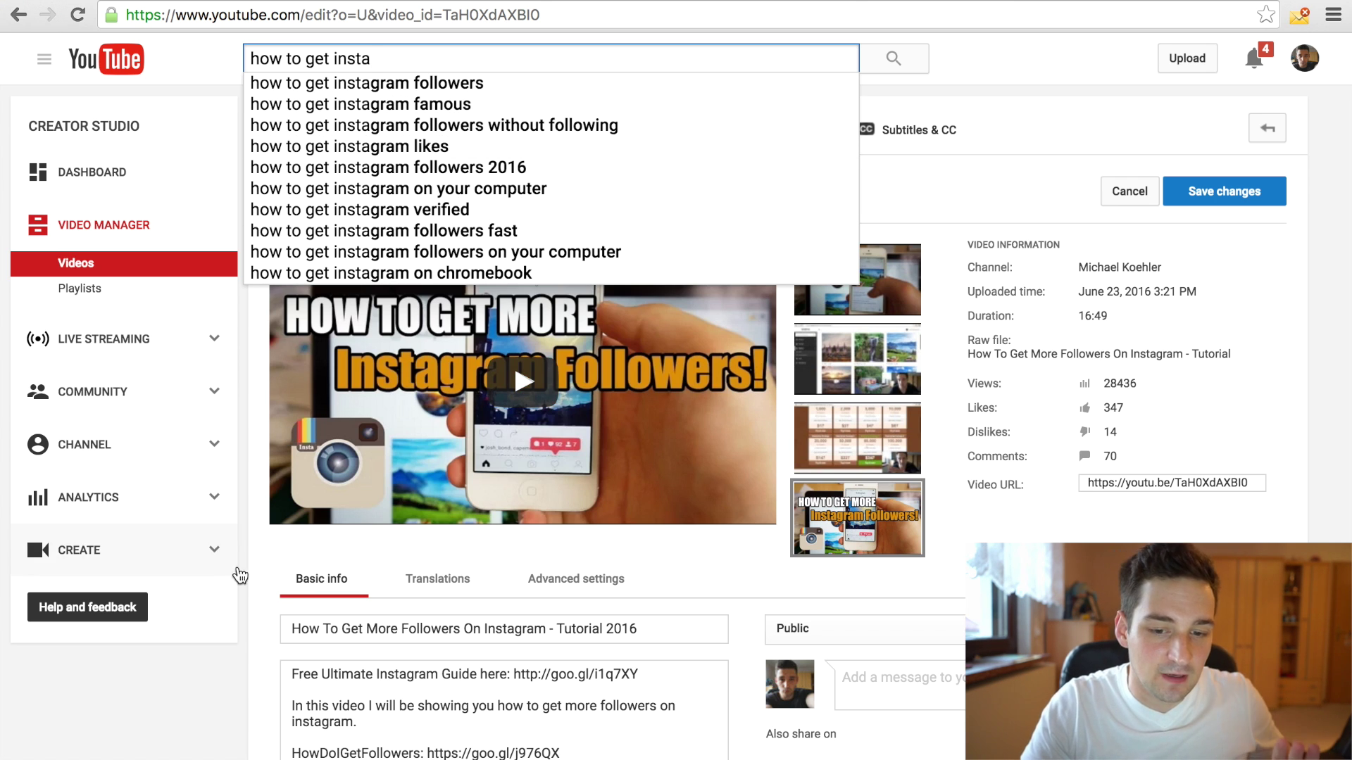
scroll(256, 584, down, 2)
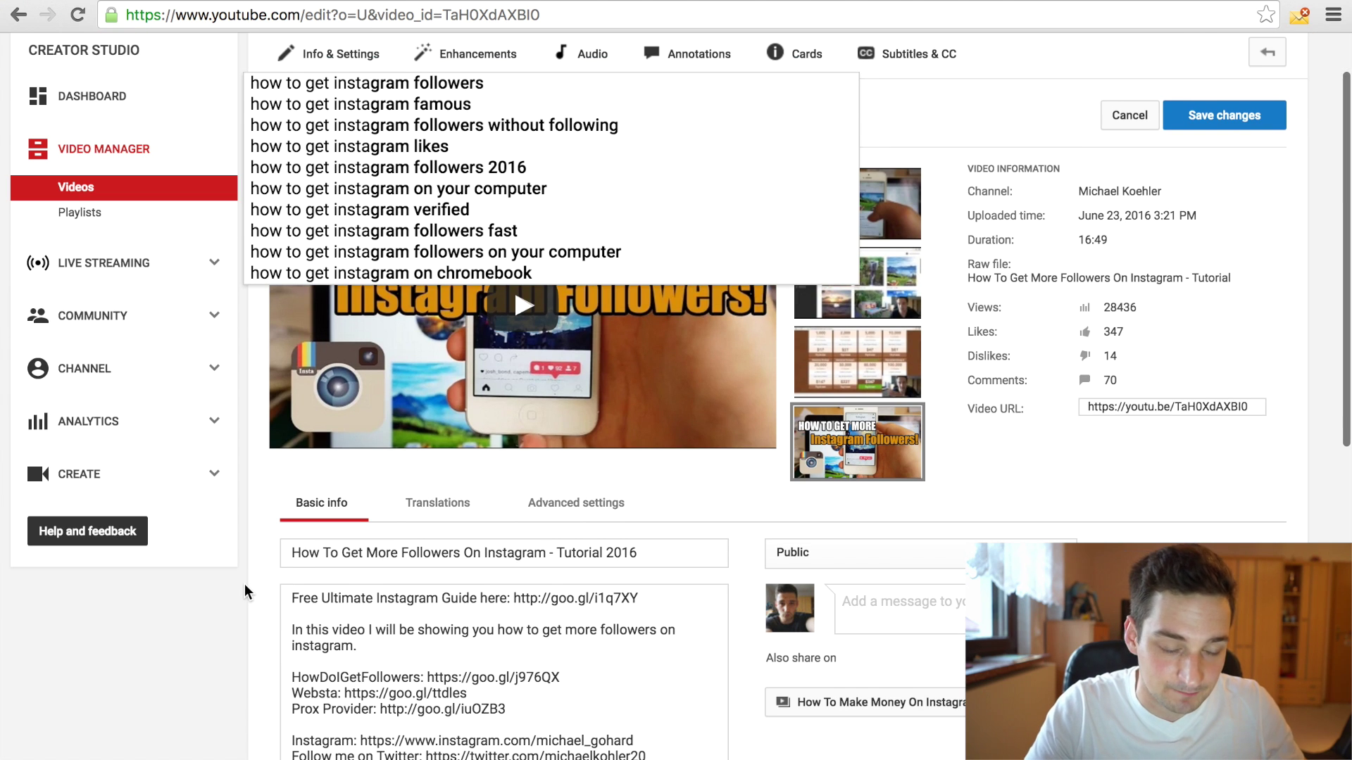
click(245, 592)
scroll(245, 591, down, 5)
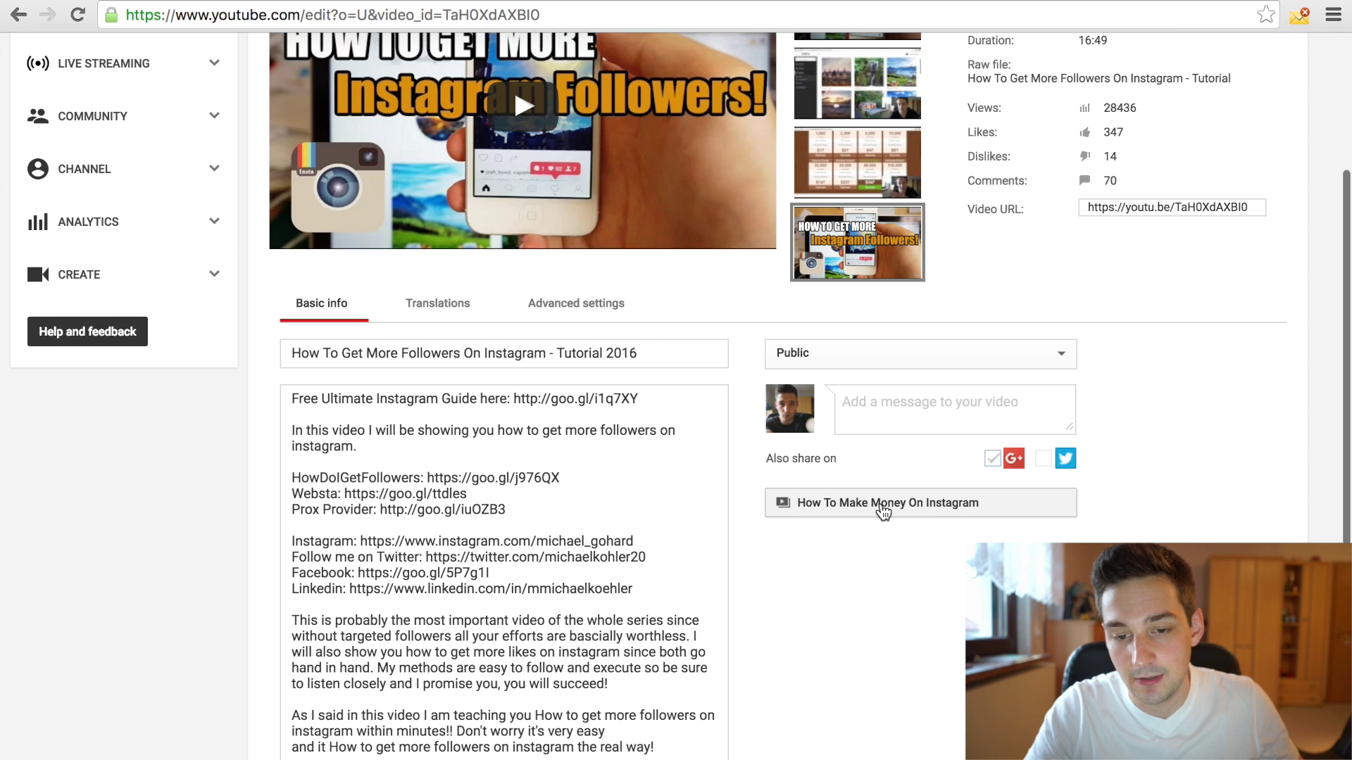
click(883, 511)
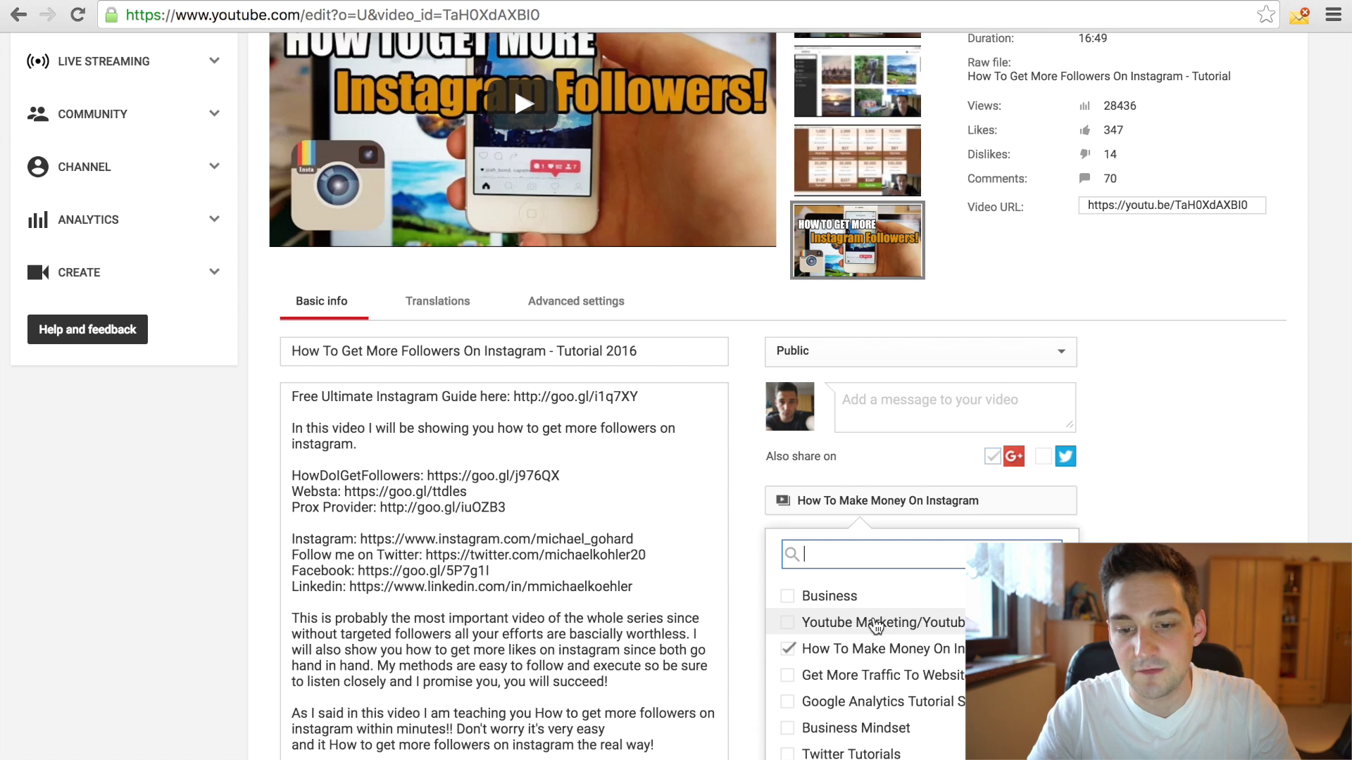
click(1220, 523)
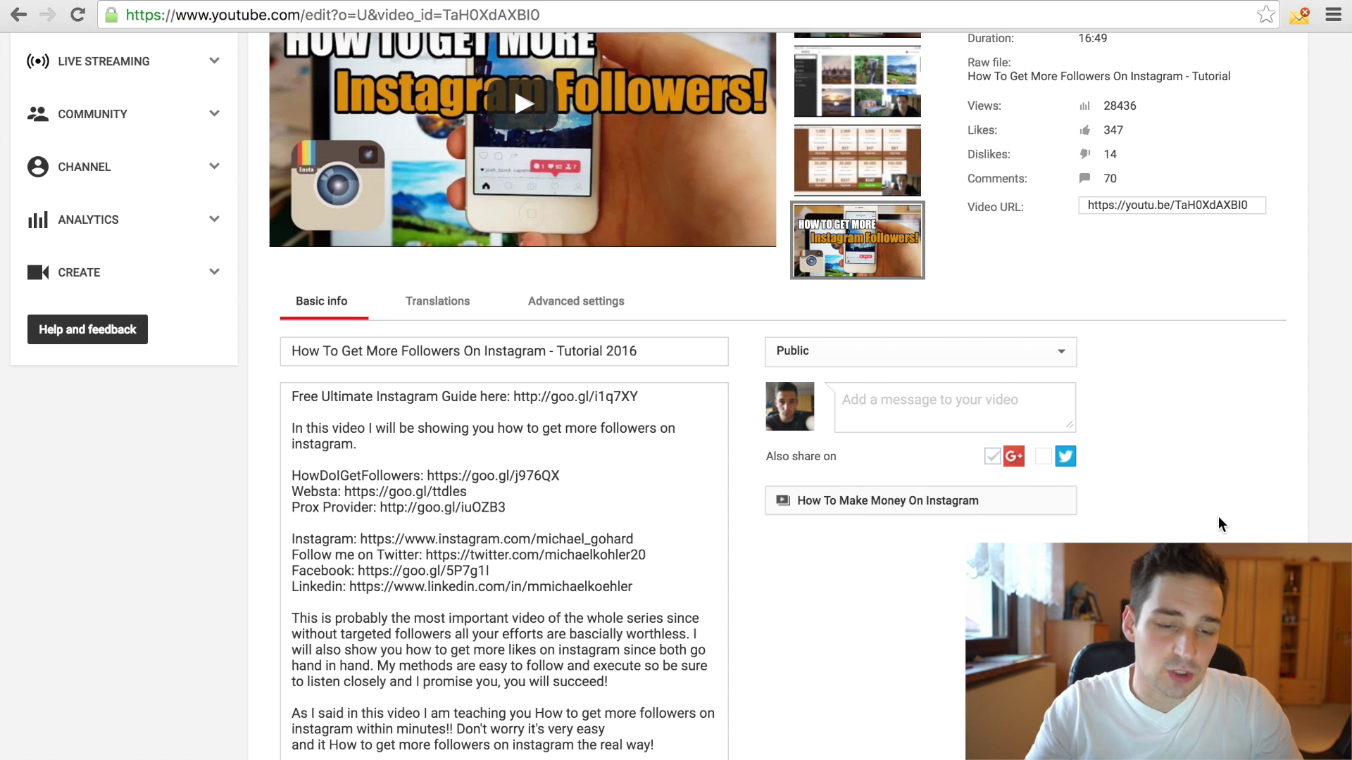
click(455, 636)
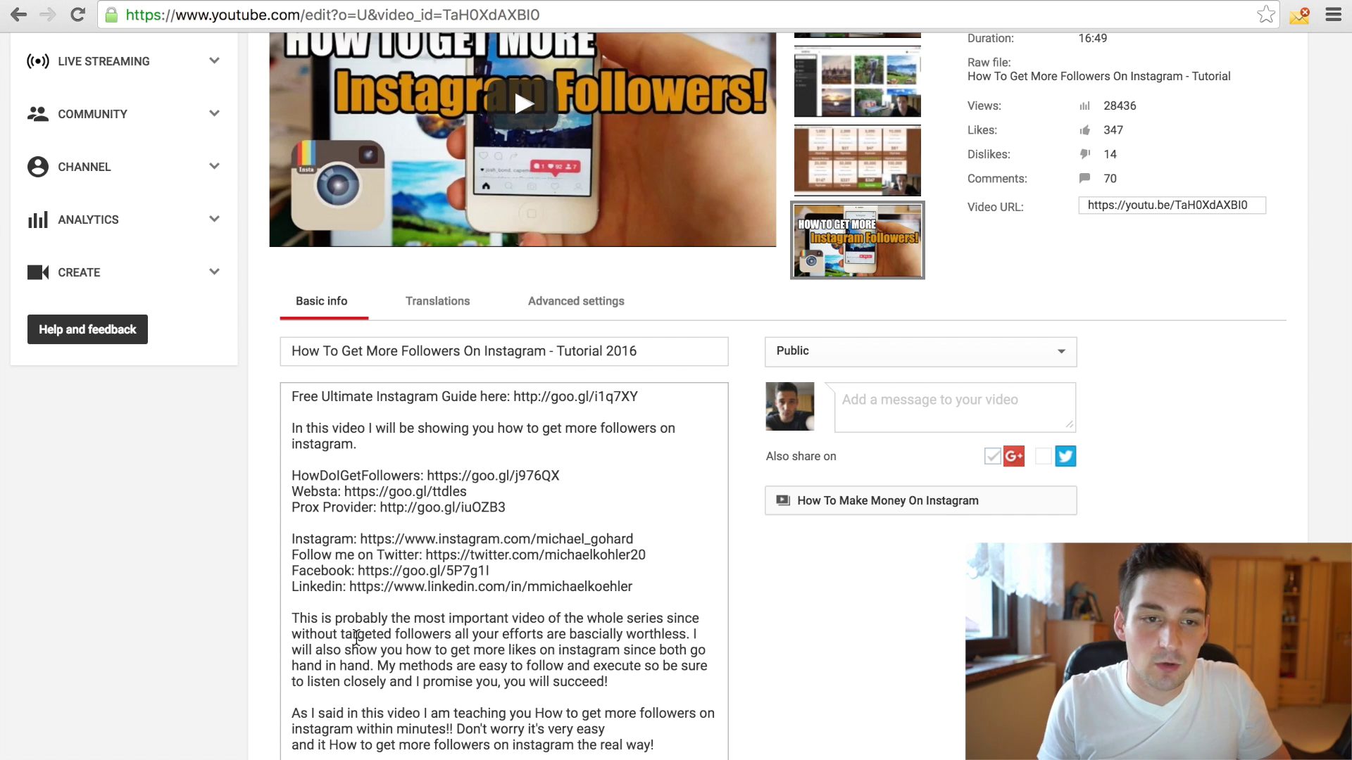
Open a fresh browser tab from the video editor.
key(ctrl+t)
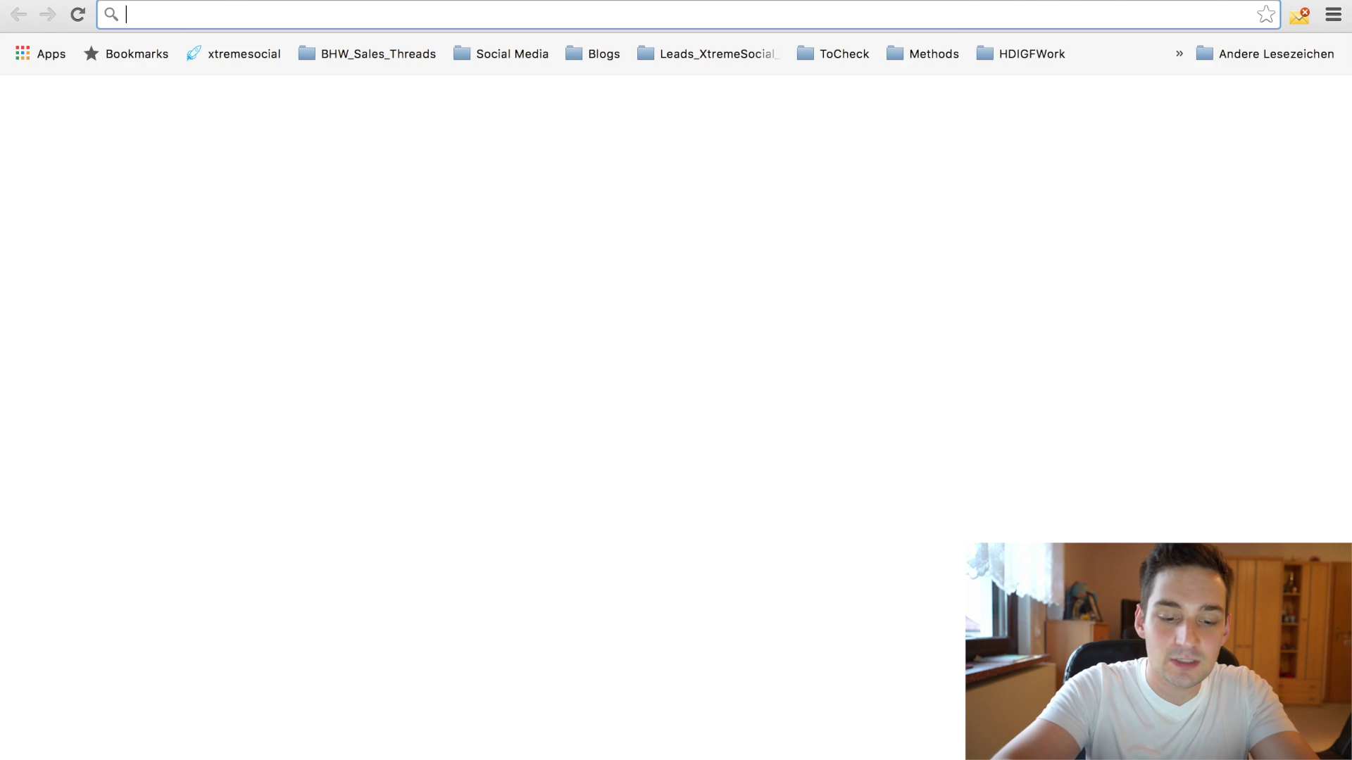
text(youtube.com)
Go to YouTube and search for 'youtube seo'.
key(Return)
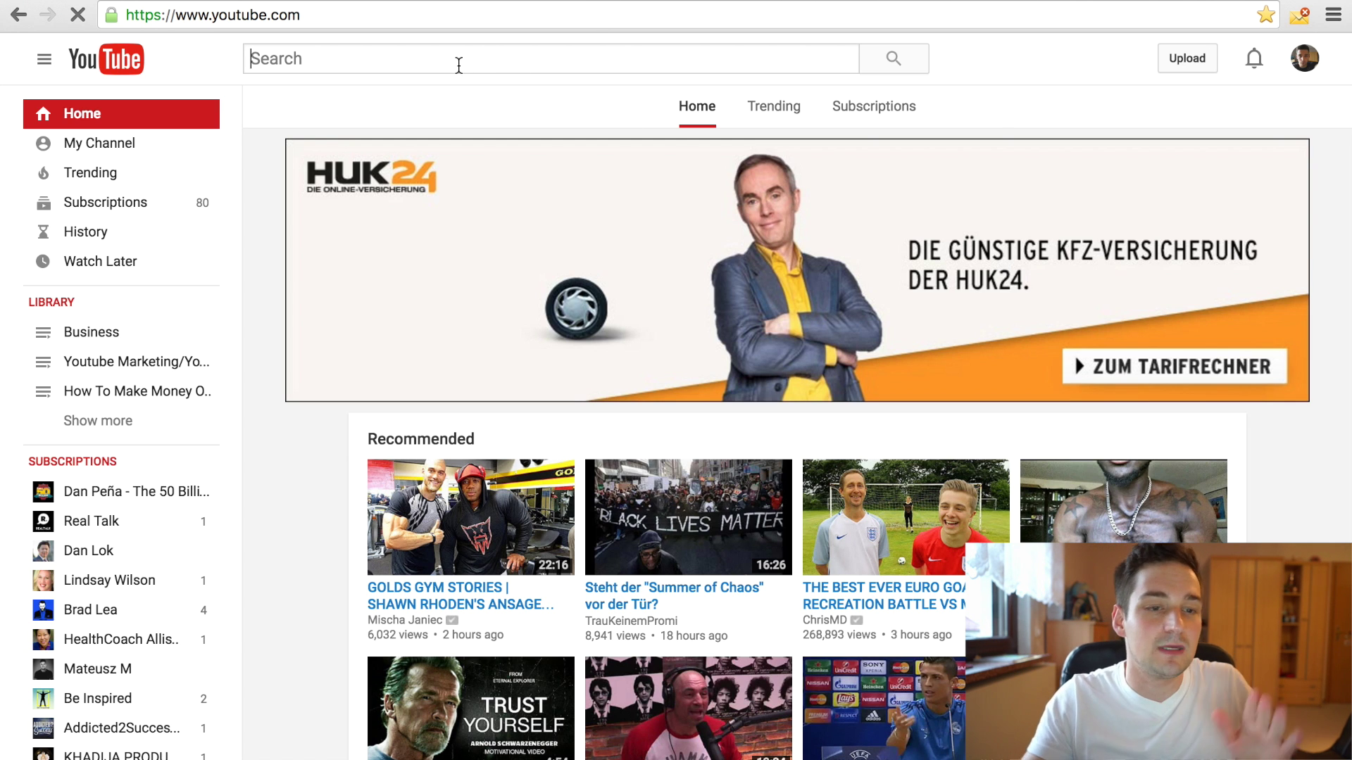
click(459, 64)
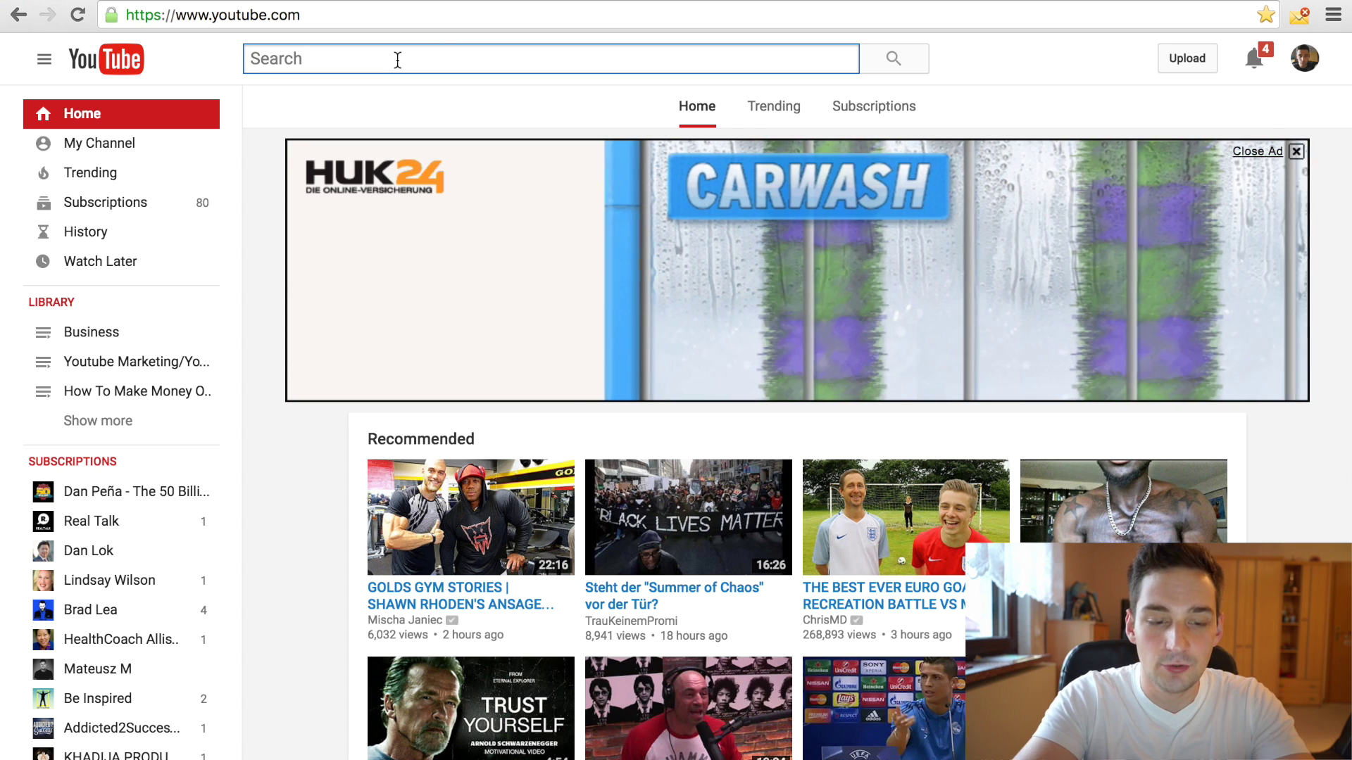
text(youtube seo)
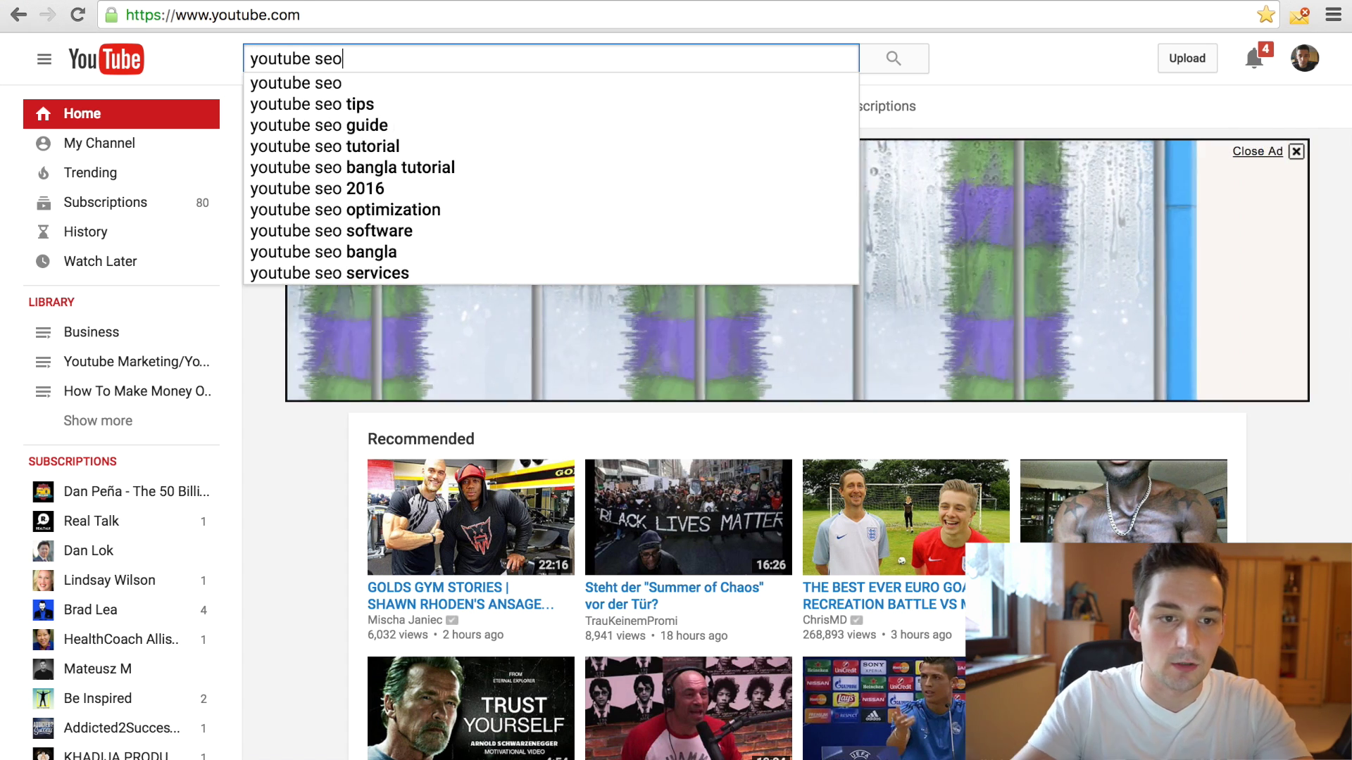
key(Return)
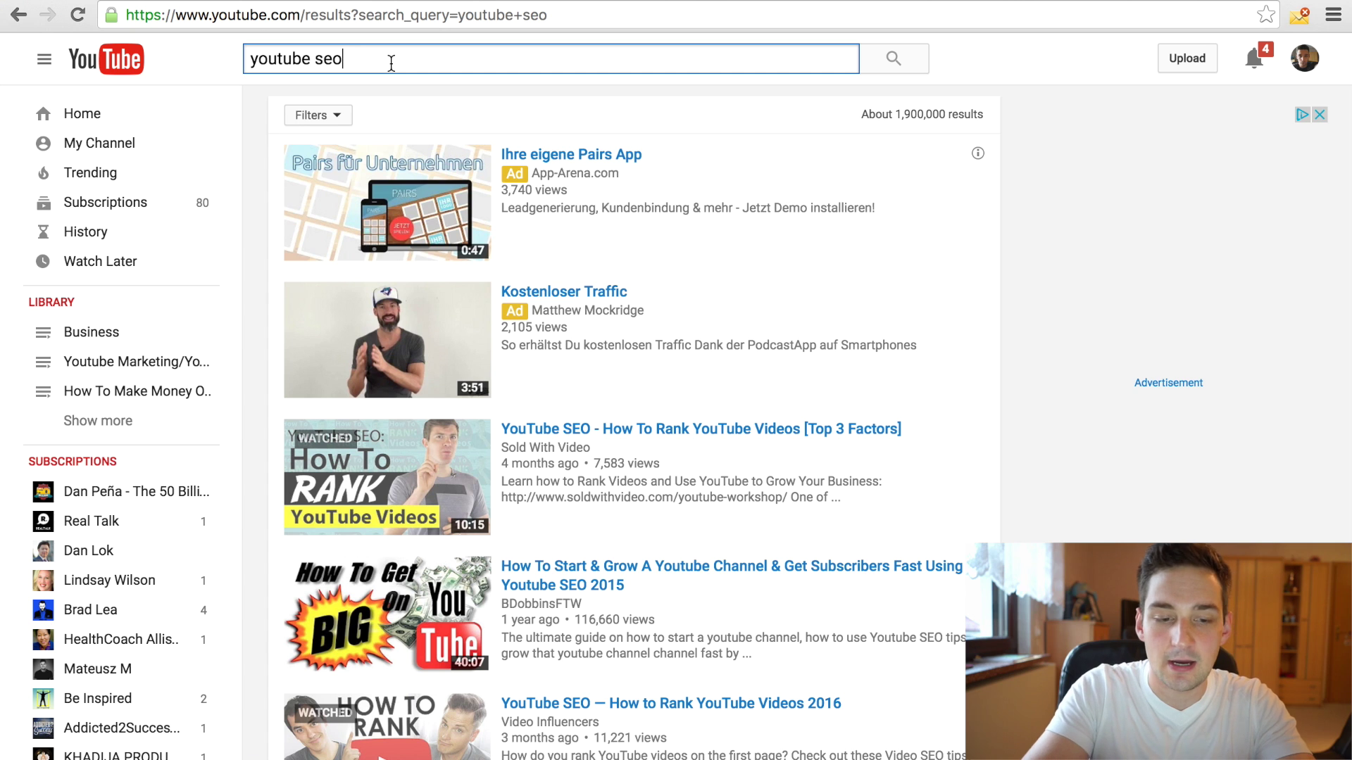
Search 'how to rank youtube videos' using the autocomplete suggestion.
key(ctrl+a)
text(how to rnak)
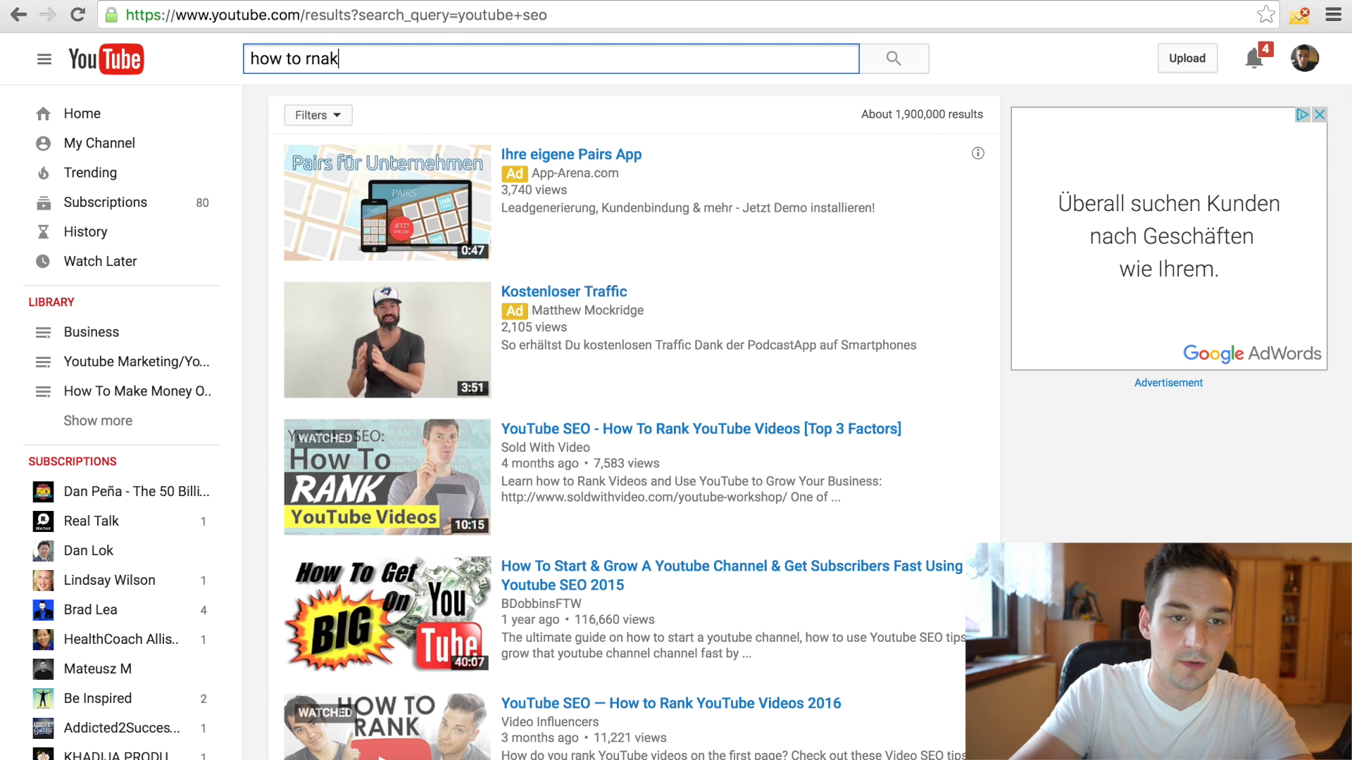
key(BackSpace)
key(BackSpace)
key(BackSpace)
text(ank)
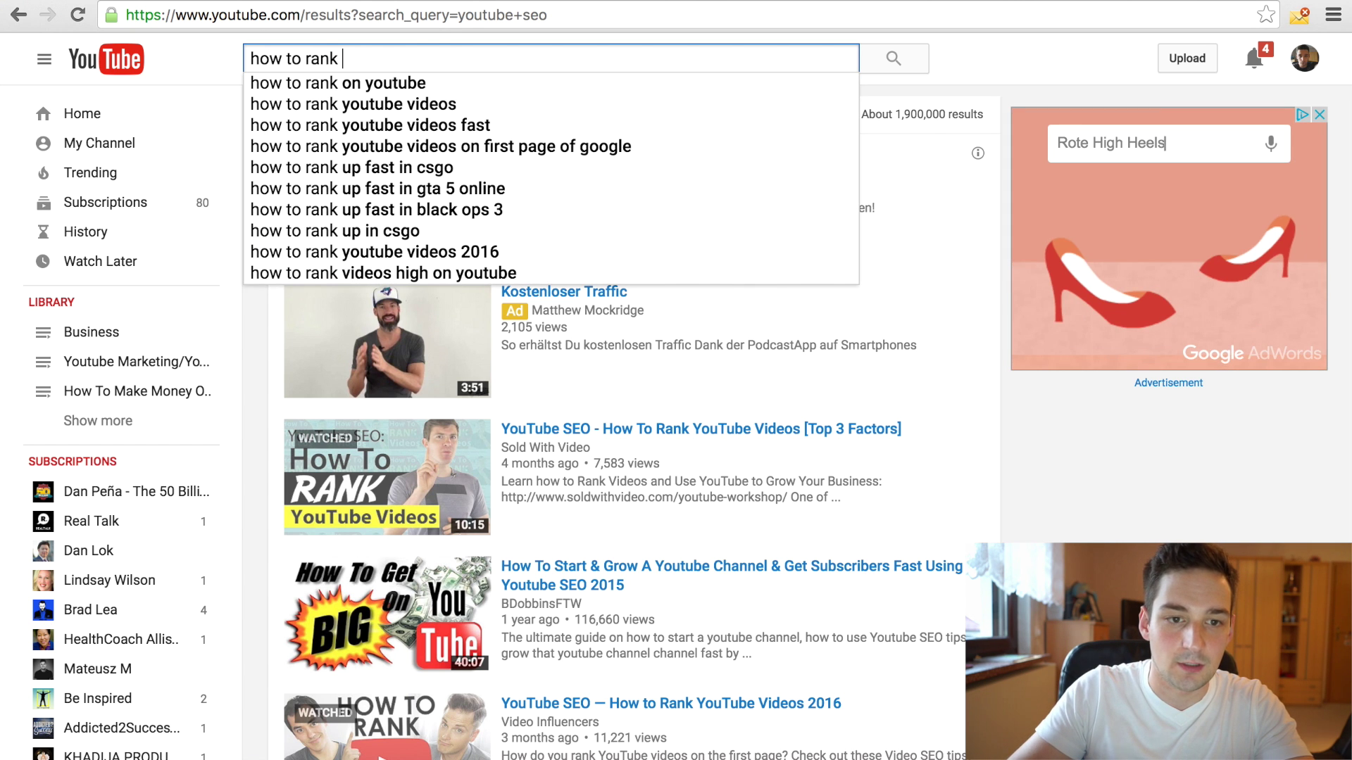
key(Down)
key(Down)
key(Return)
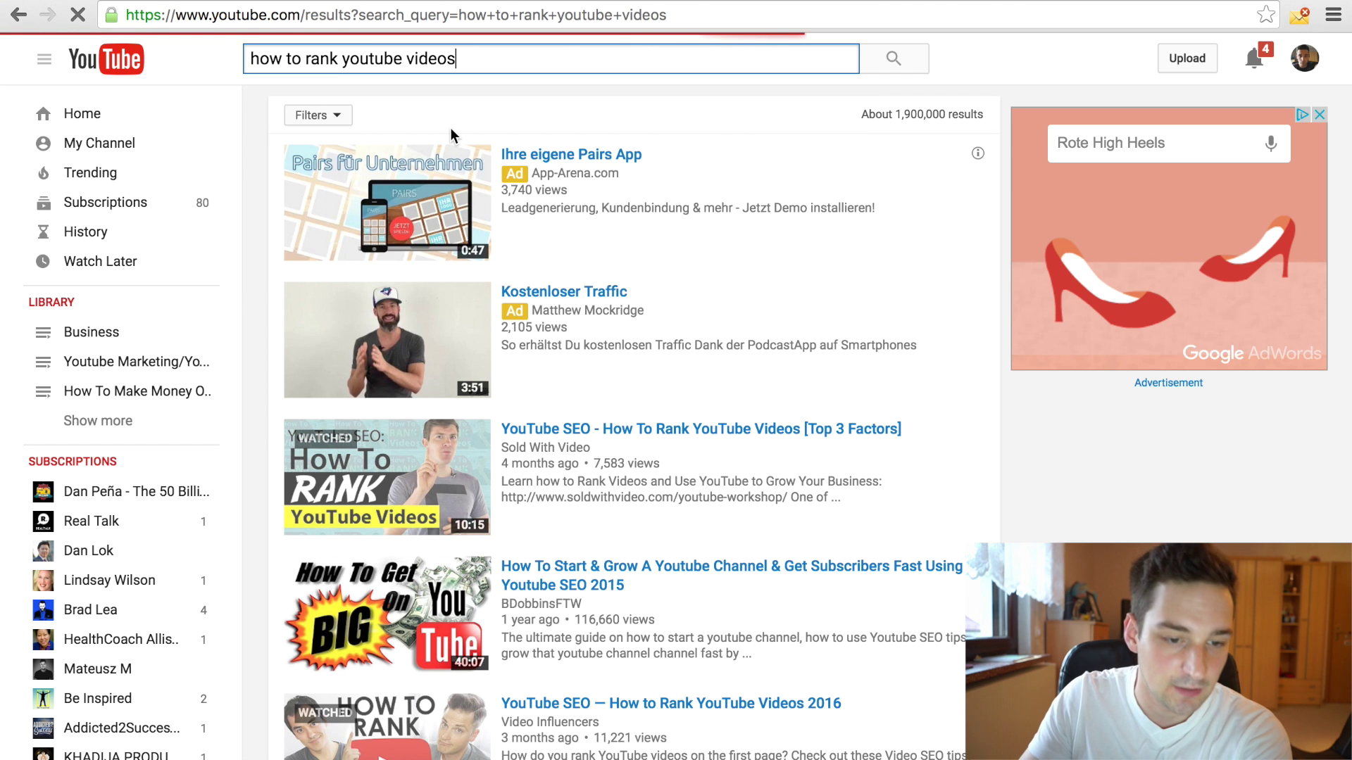
scroll(588, 202, down, 3)
scroll(476, 317, down, 3)
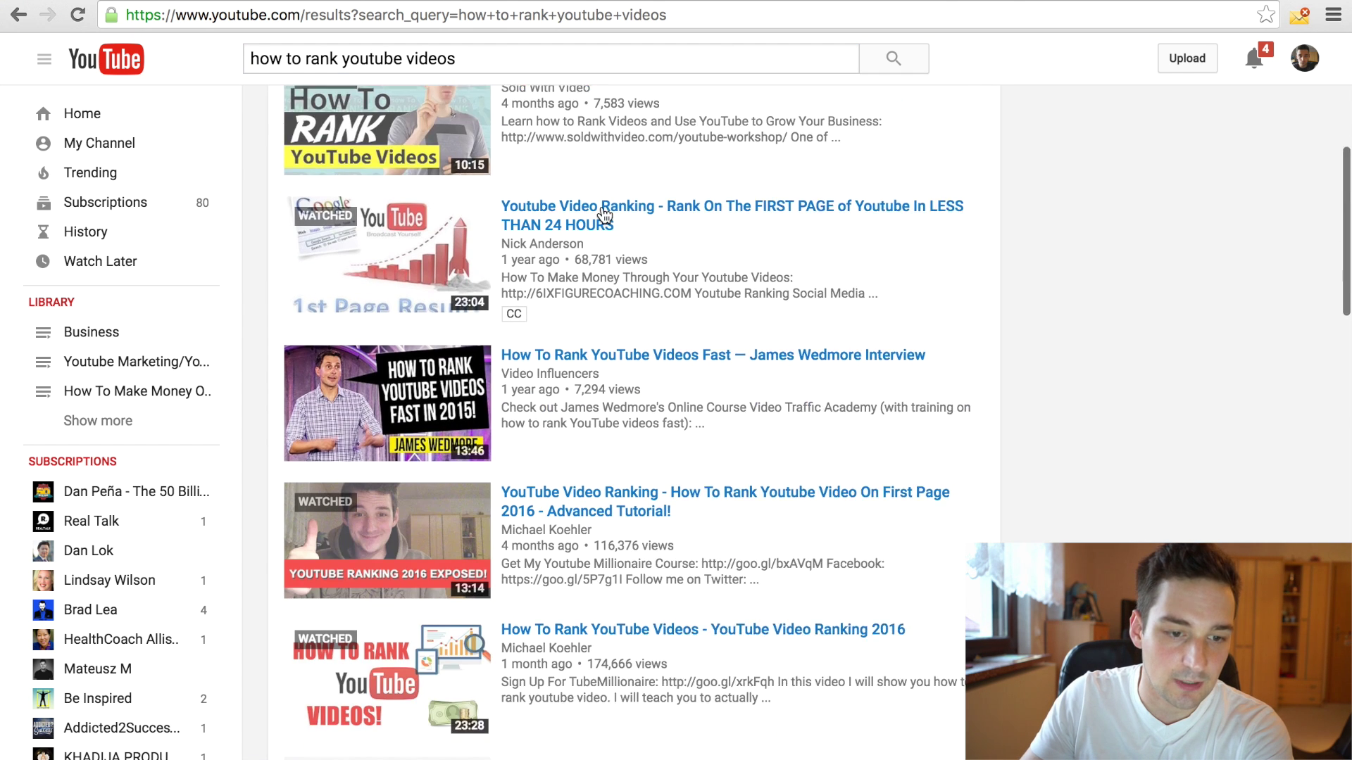
scroll(366, 399, down, 2)
scroll(367, 399, down, 4)
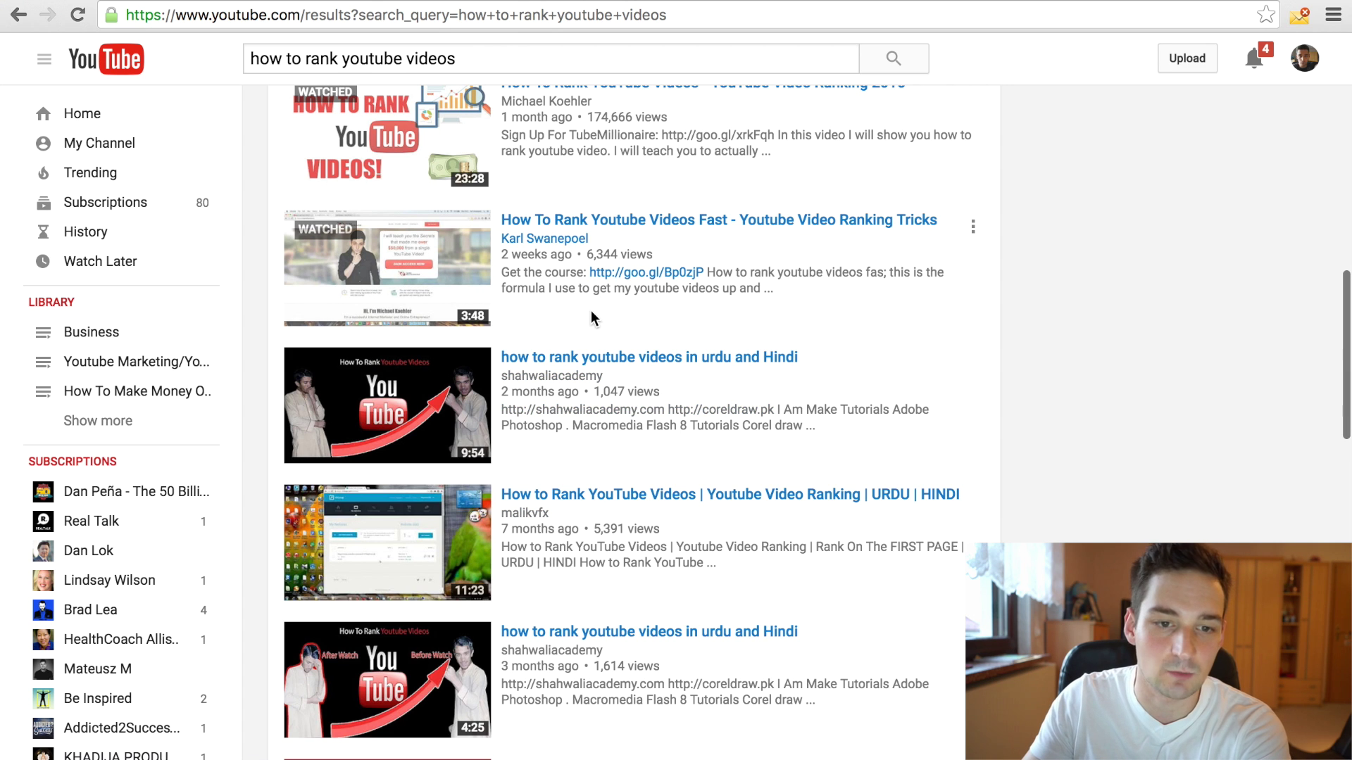
mouse_move(633, 264)
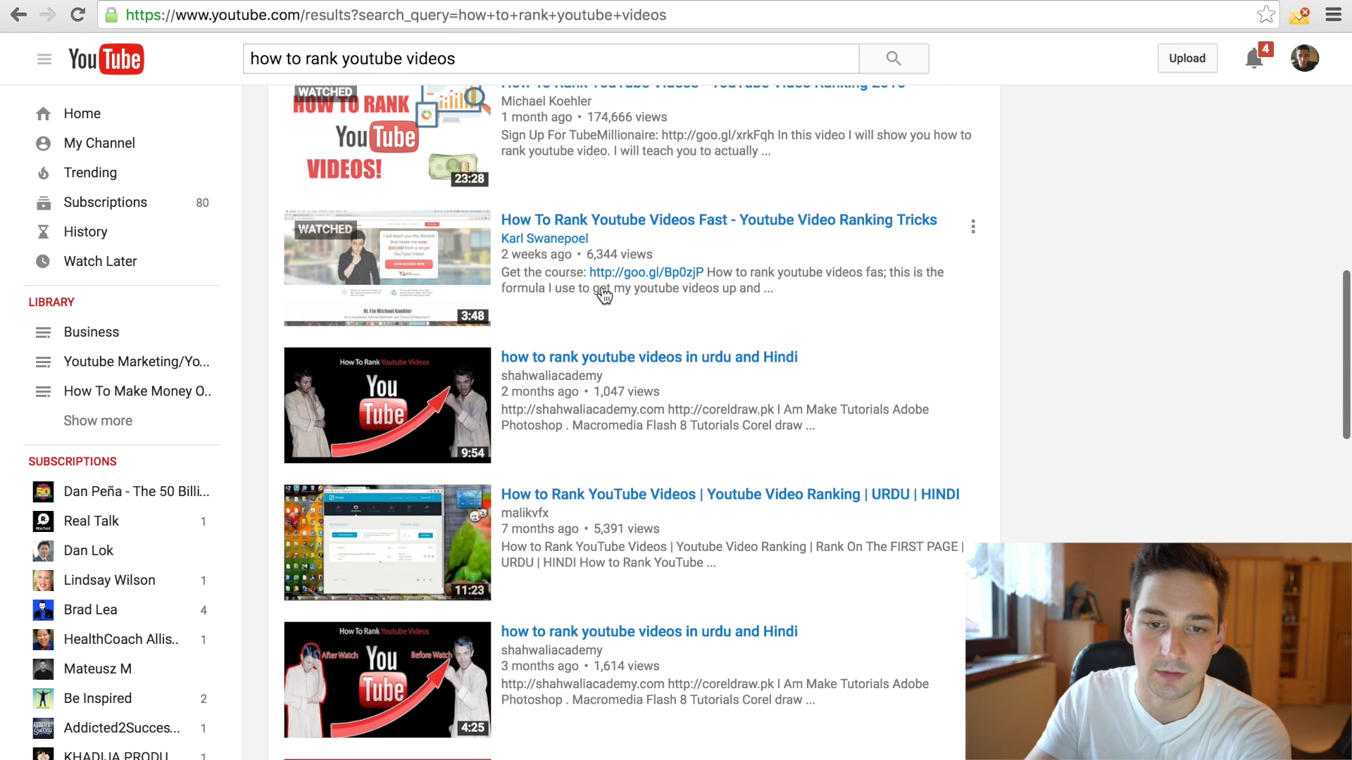
scroll(1088, 406, up, 5)
scroll(1102, 403, up, 2)
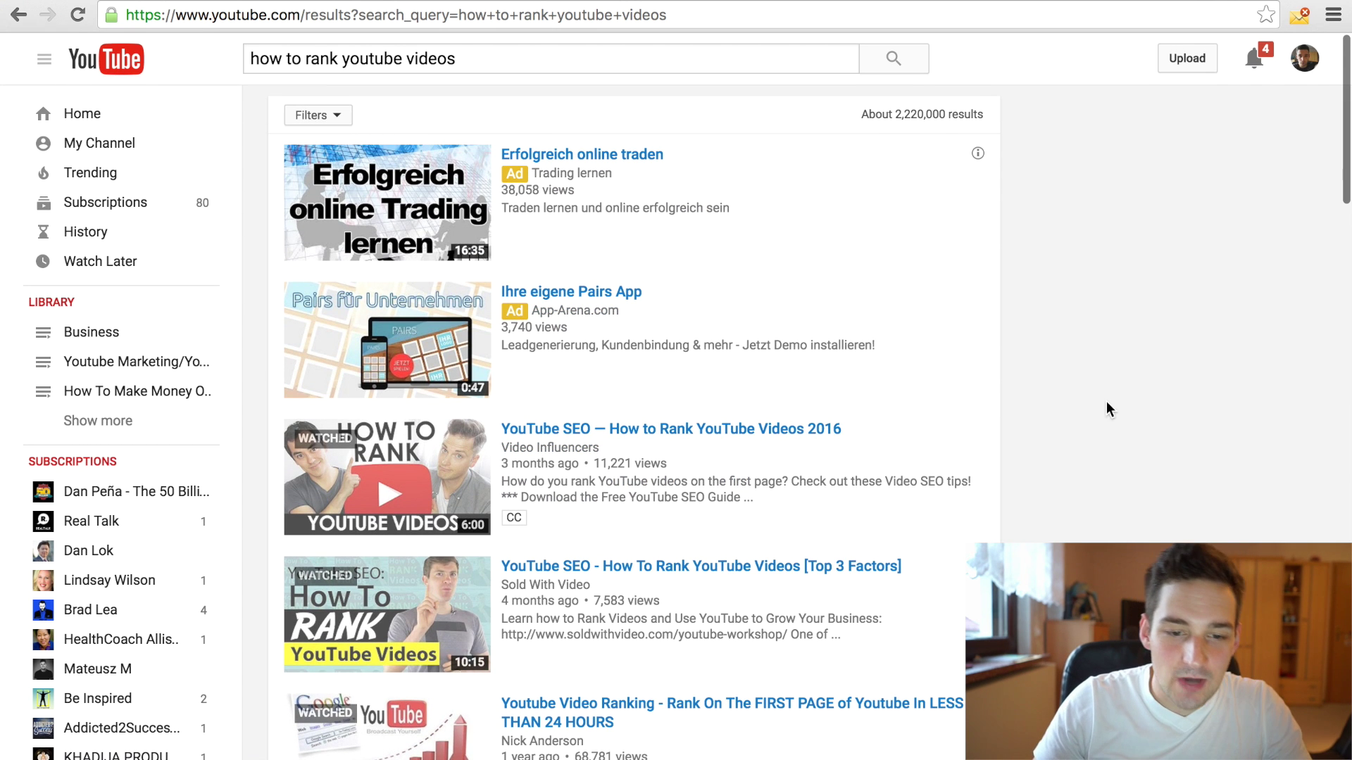
scroll(583, 446, down, 4)
scroll(583, 447, down, 3)
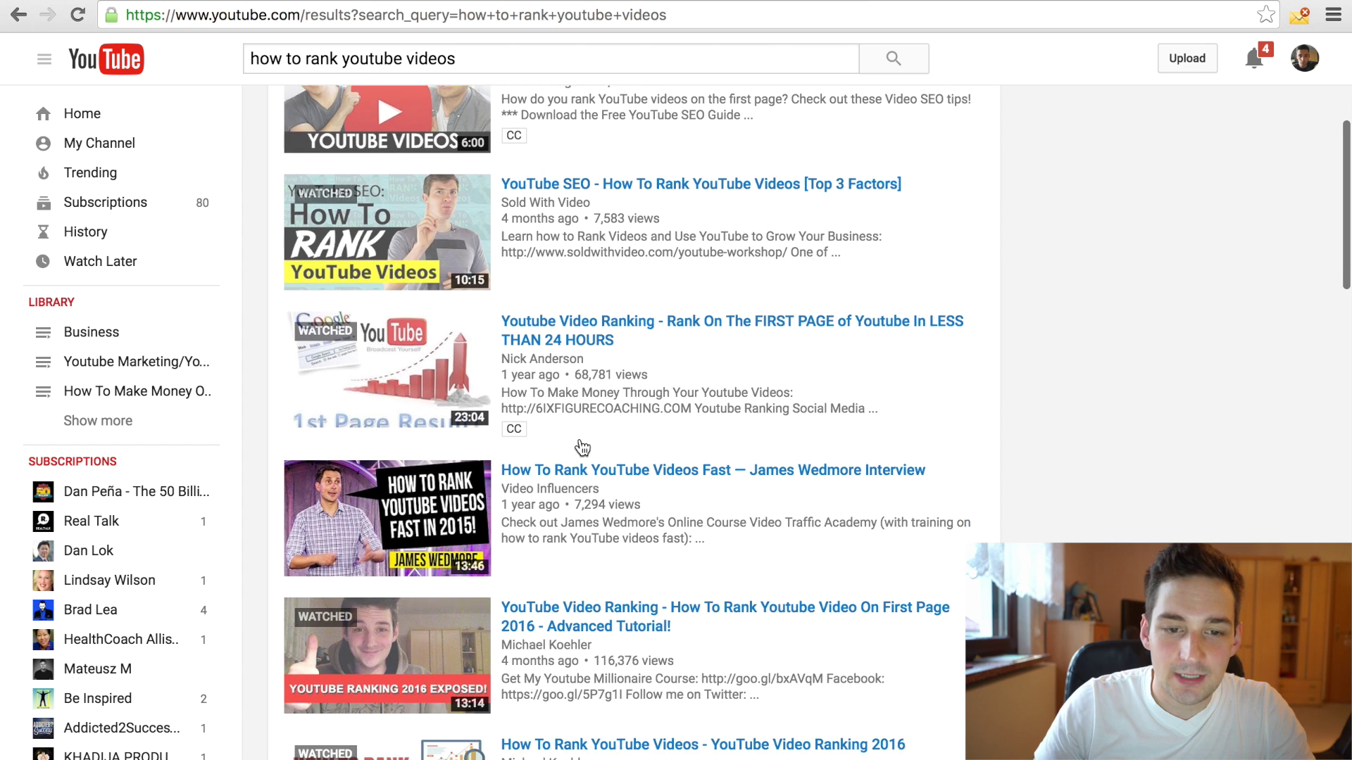
scroll(581, 446, down, 2)
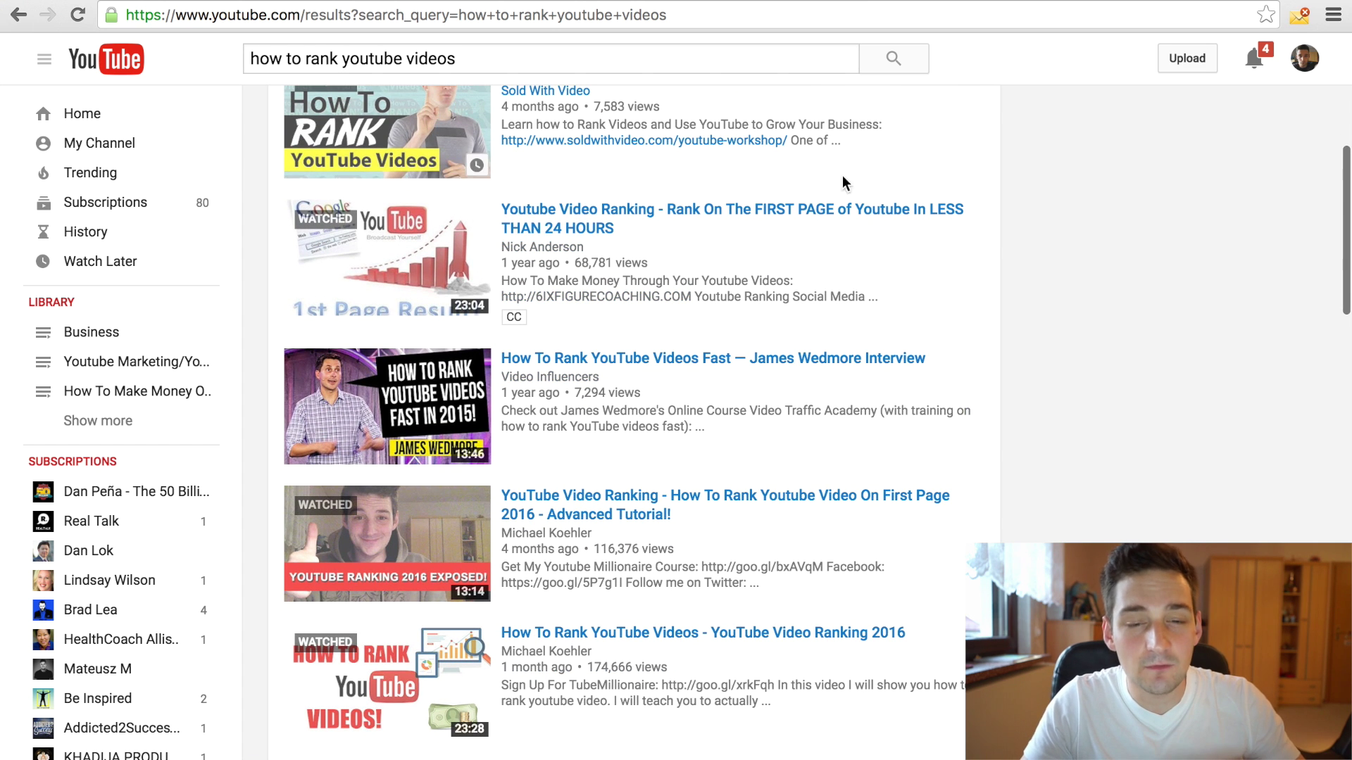
scroll(1064, 263, up, 3)
scroll(1065, 262, up, 2)
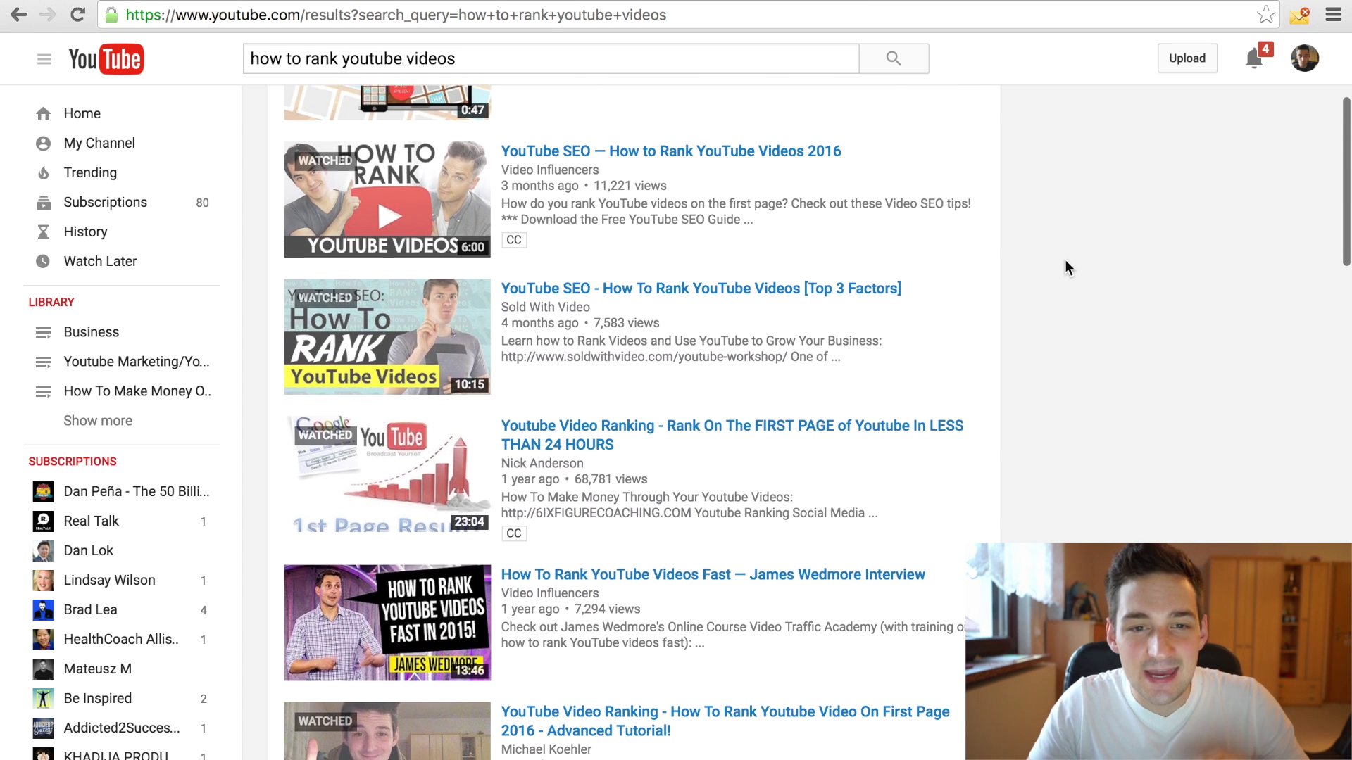
Open the 'YouTube SEO - How To Rank YouTube Videos' result, pause it, and expand its description.
click(442, 348)
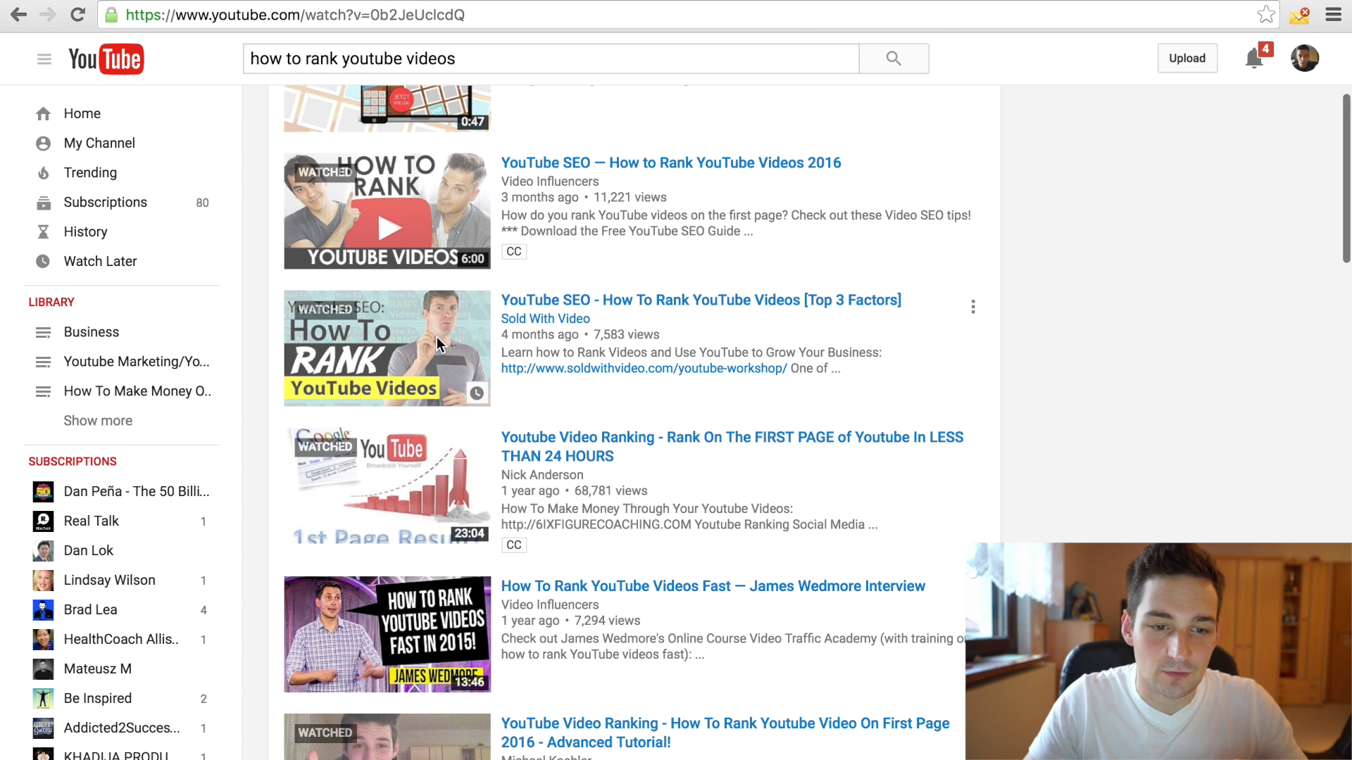
click(148, 467)
scroll(148, 467, down, 3)
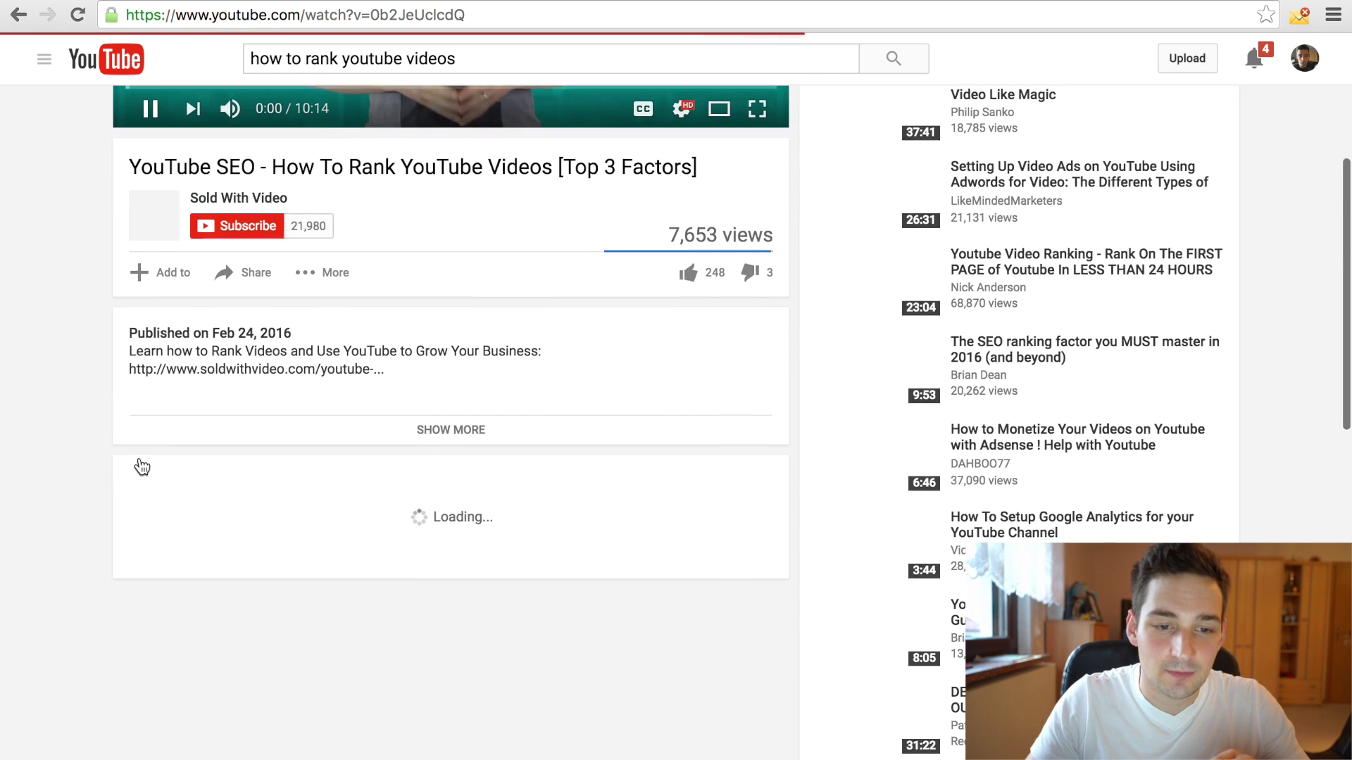
scroll(472, 429, up, 2)
scroll(471, 429, down, 2)
click(460, 469)
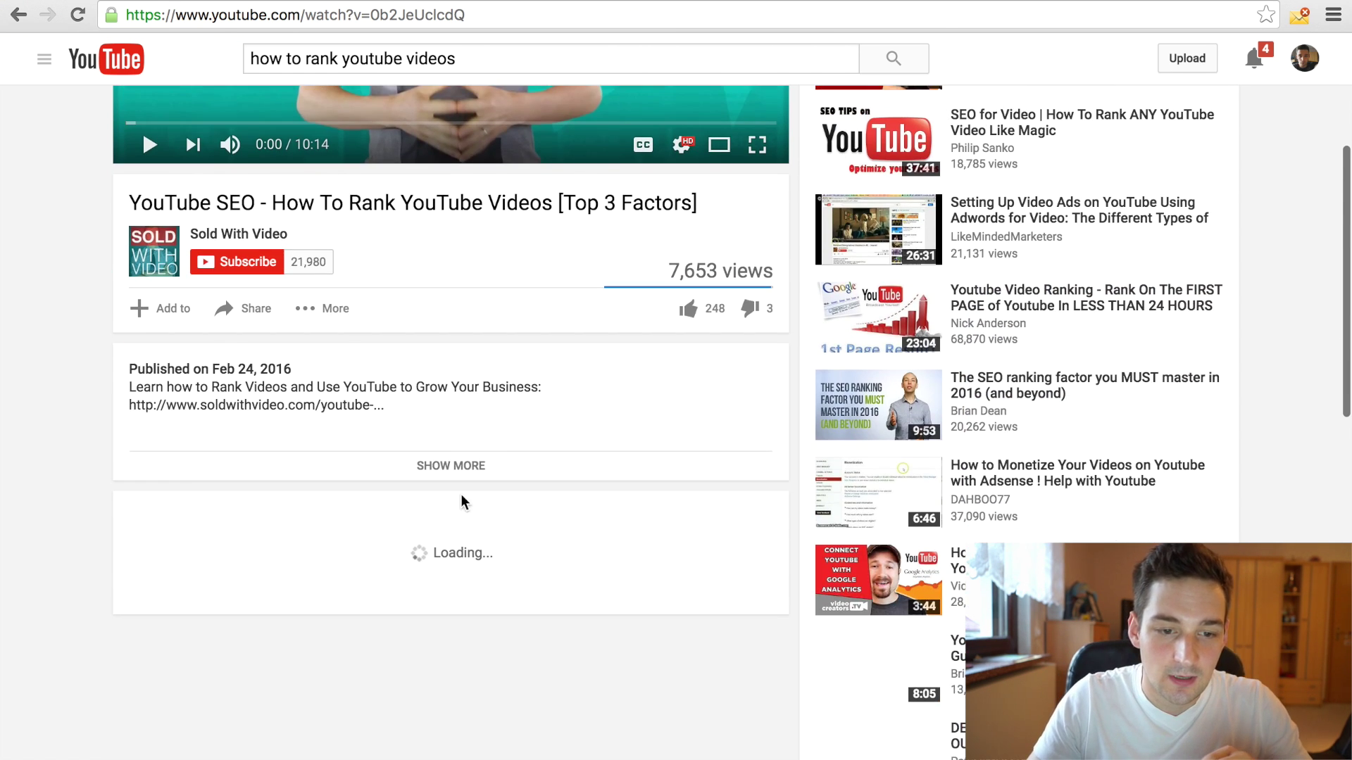
scroll(458, 469, down, 3)
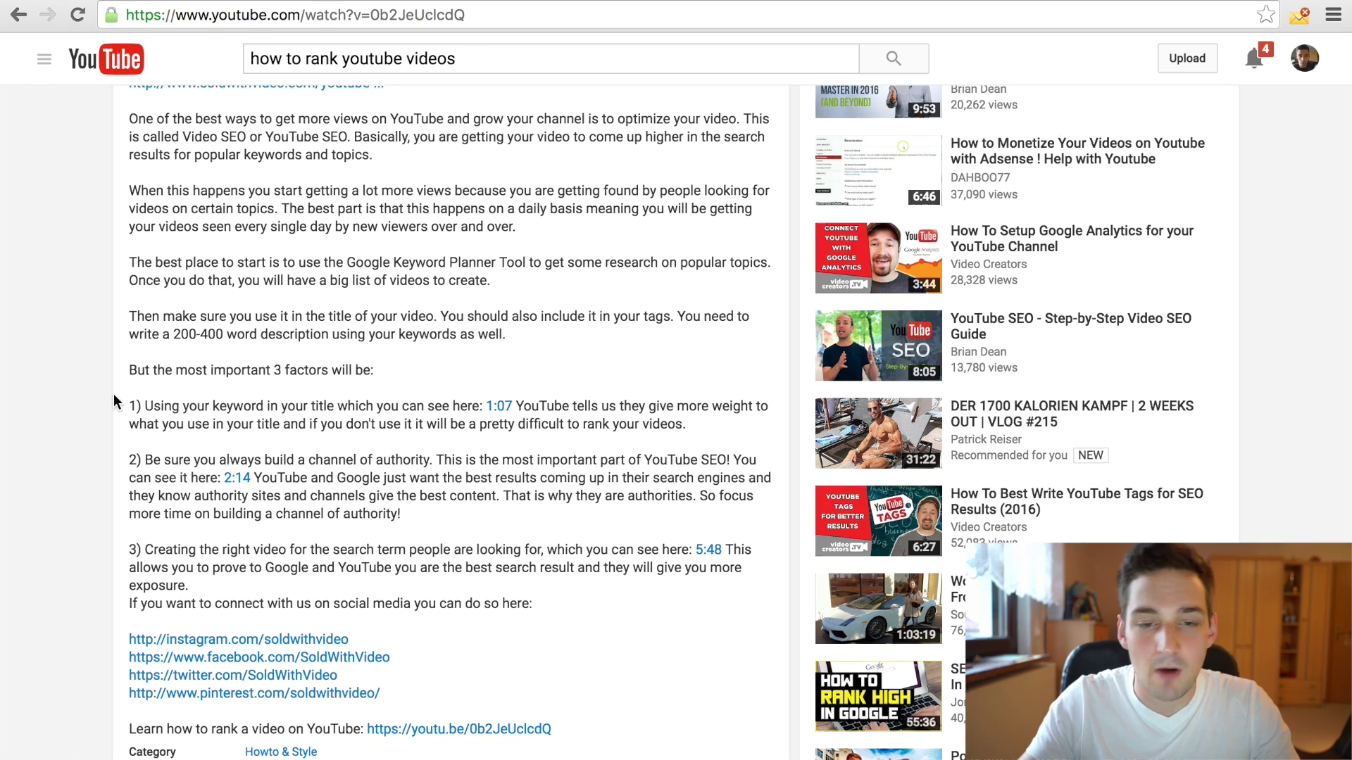
scroll(113, 394, up, 5)
scroll(113, 394, up, 3)
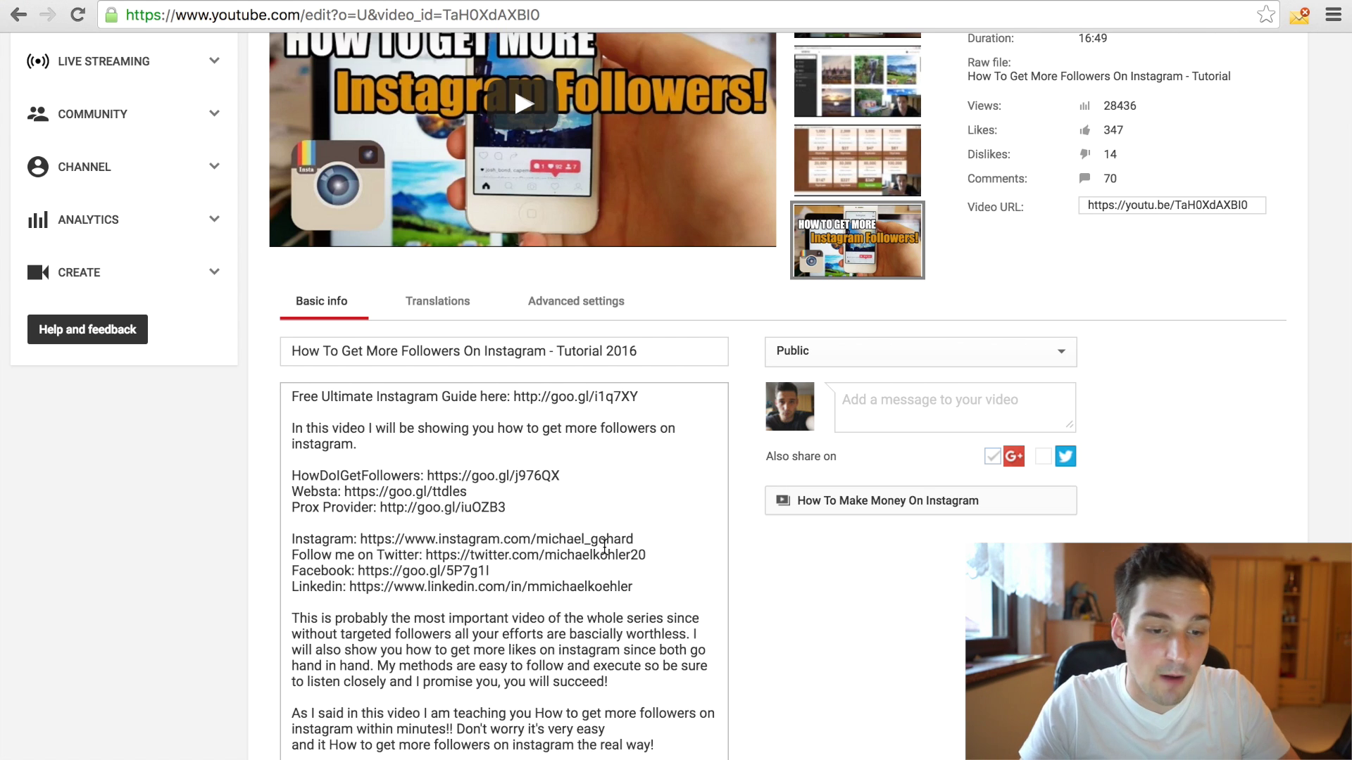
scroll(743, 607, down, 3)
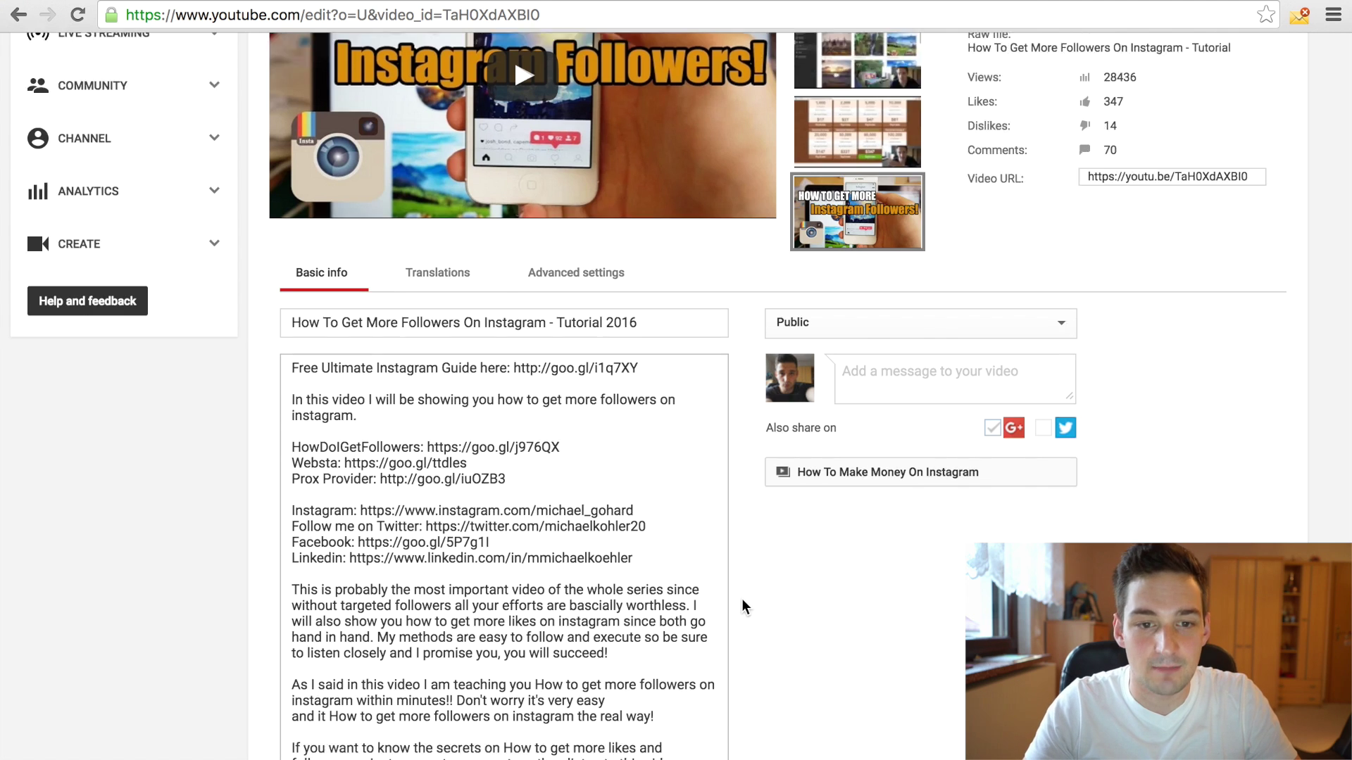
scroll(744, 606, down, 2)
scroll(743, 607, up, 6)
scroll(743, 606, up, 4)
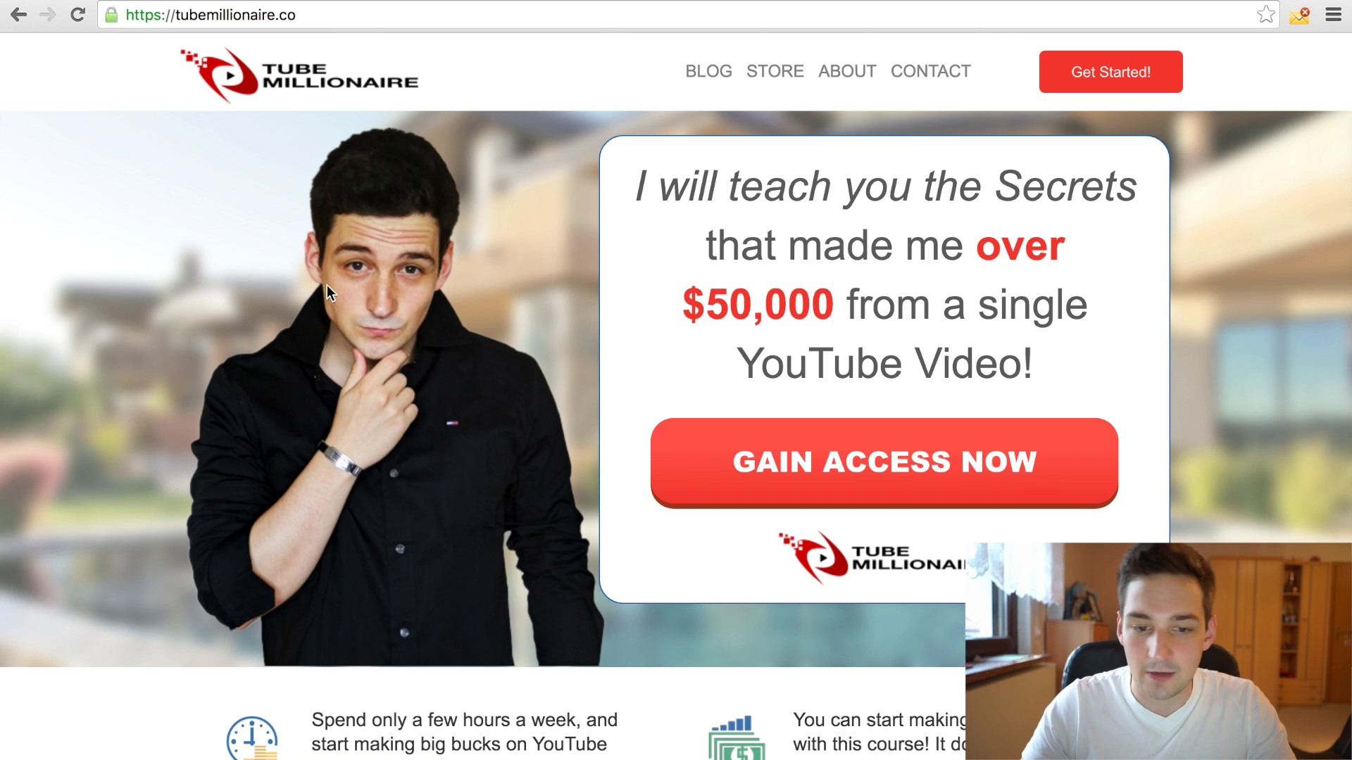
scroll(327, 286, down, 4)
scroll(326, 289, down, 5)
scroll(327, 290, down, 8)
scroll(327, 290, down, 3)
scroll(326, 290, down, 1)
scroll(326, 289, up, 6)
scroll(326, 289, up, 6)
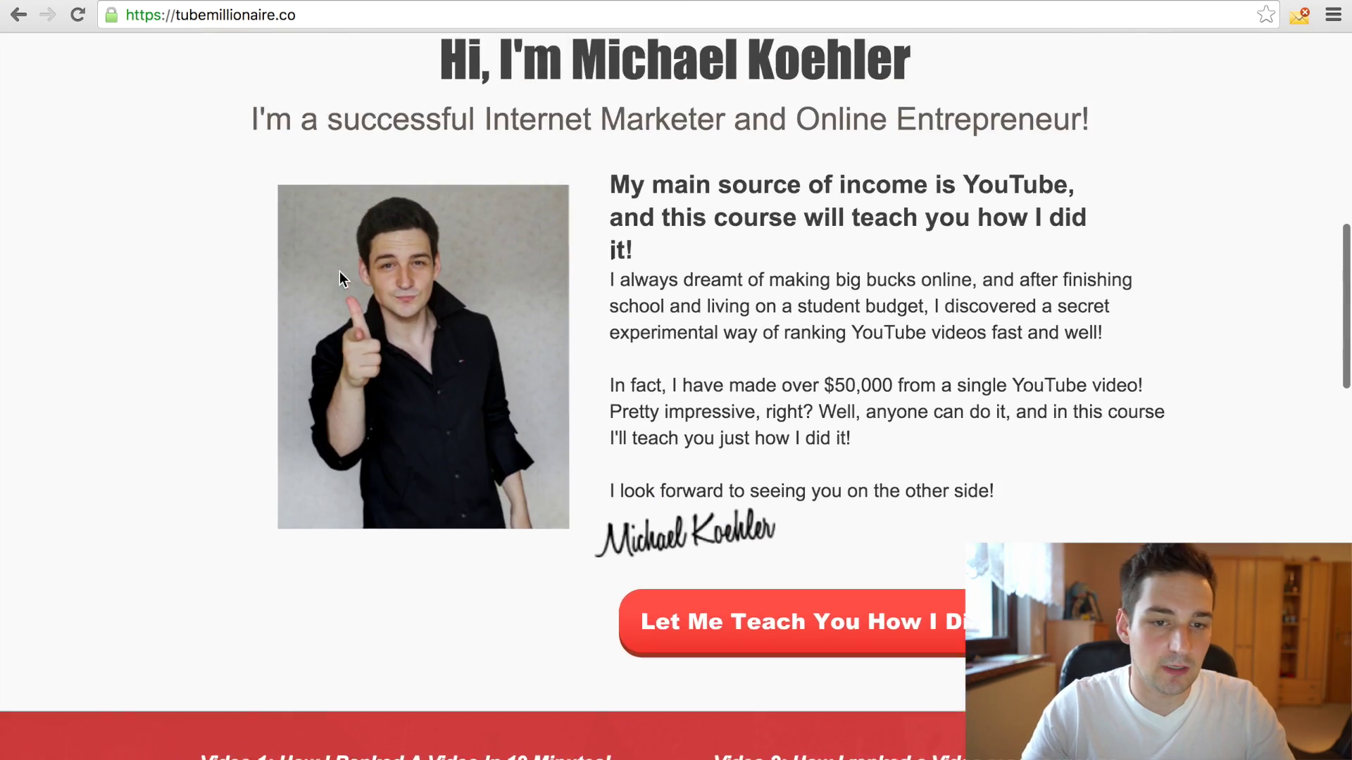
scroll(327, 289, up, 6)
scroll(340, 276, up, 2)
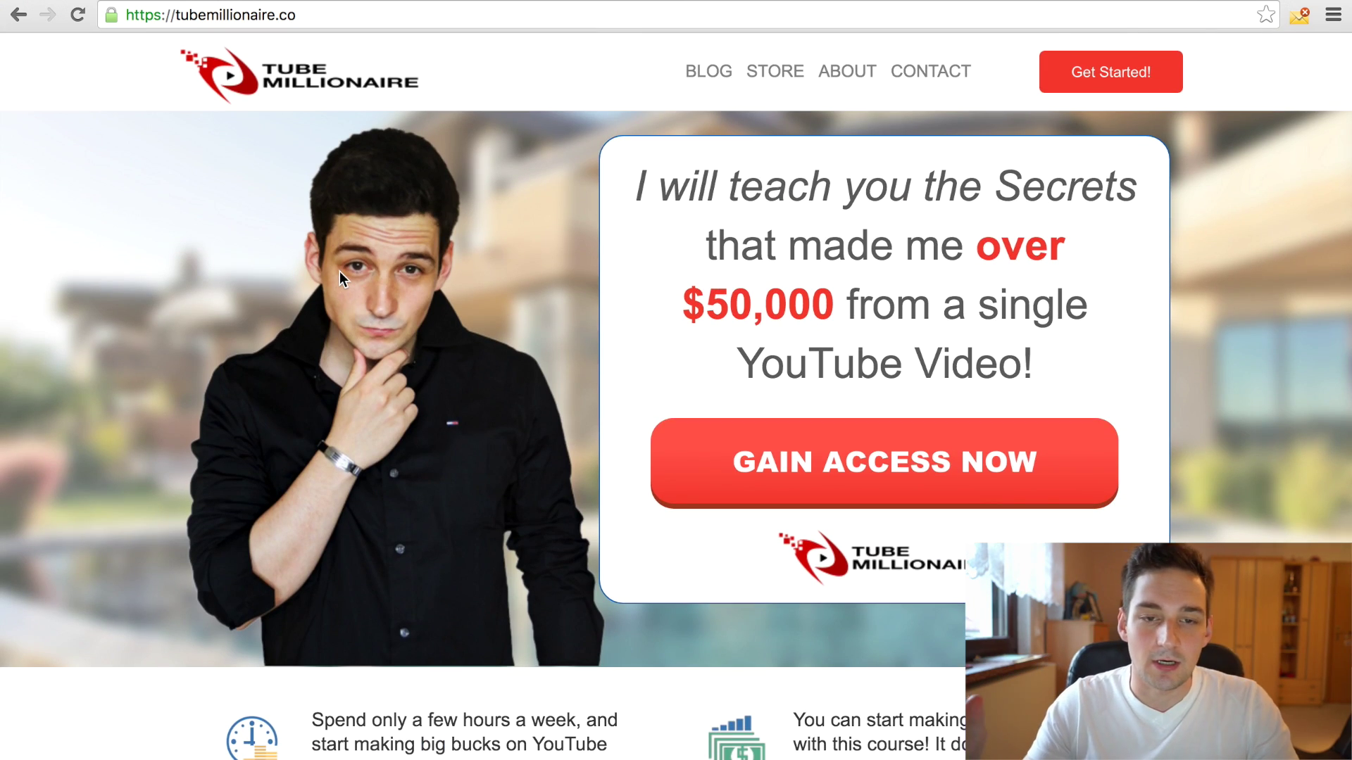